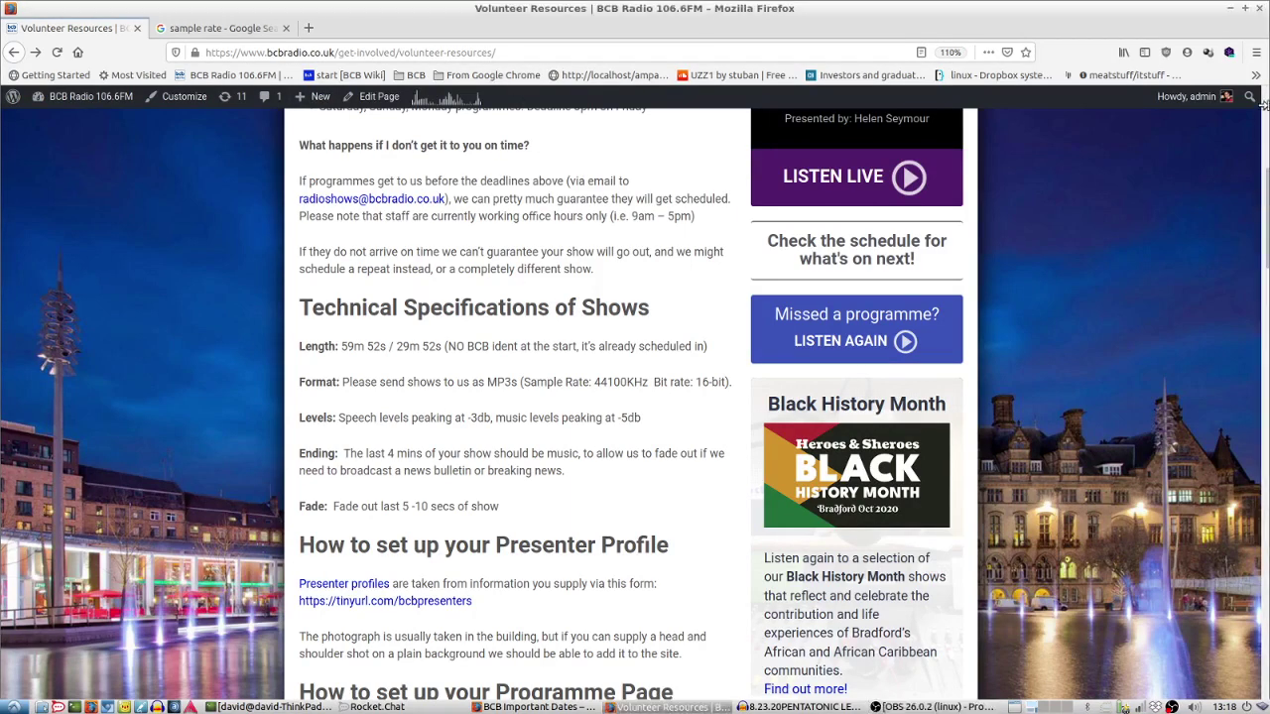
Step: Reload the Volunteer Resources page and highlight its required sample rate, bit rate and peak levels
{"action": "scroll", "coordinate": [1013, 175], "scroll_direction": "up", "scroll_amount": 5}
{"action": "mouse_move", "coordinate": [850, 205]}
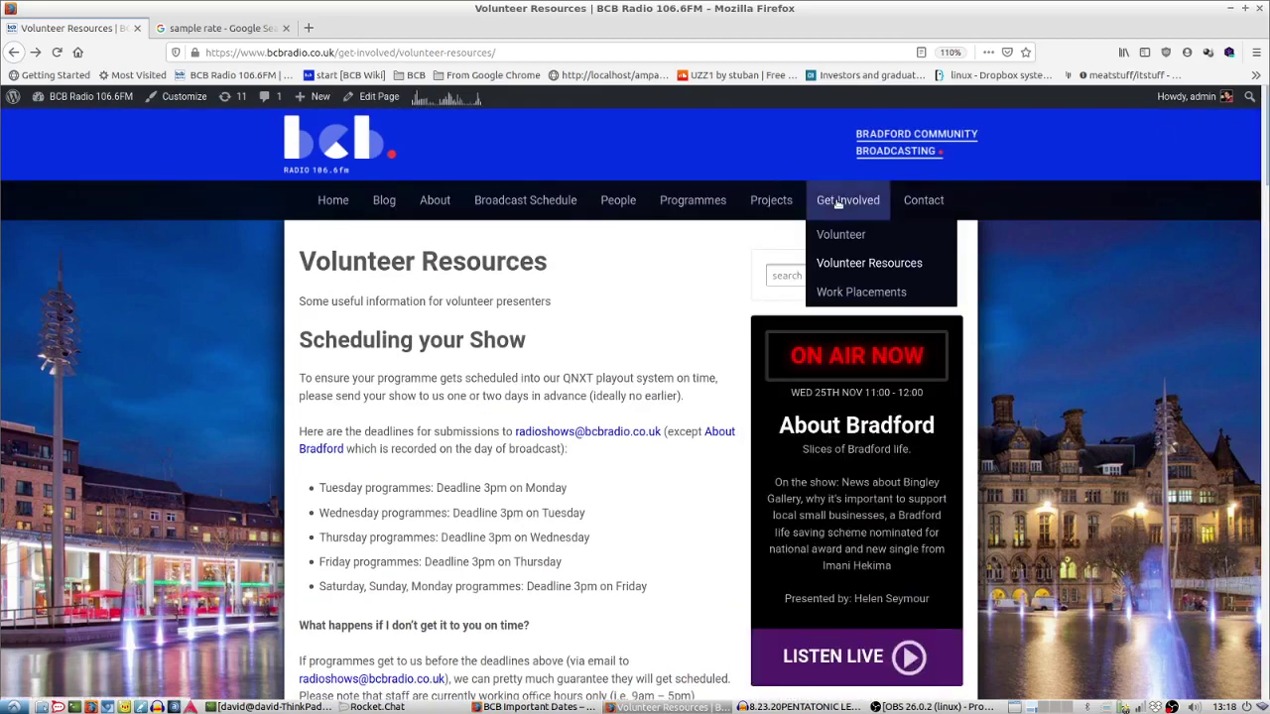
{"action": "left_click", "coordinate": [850, 262]}
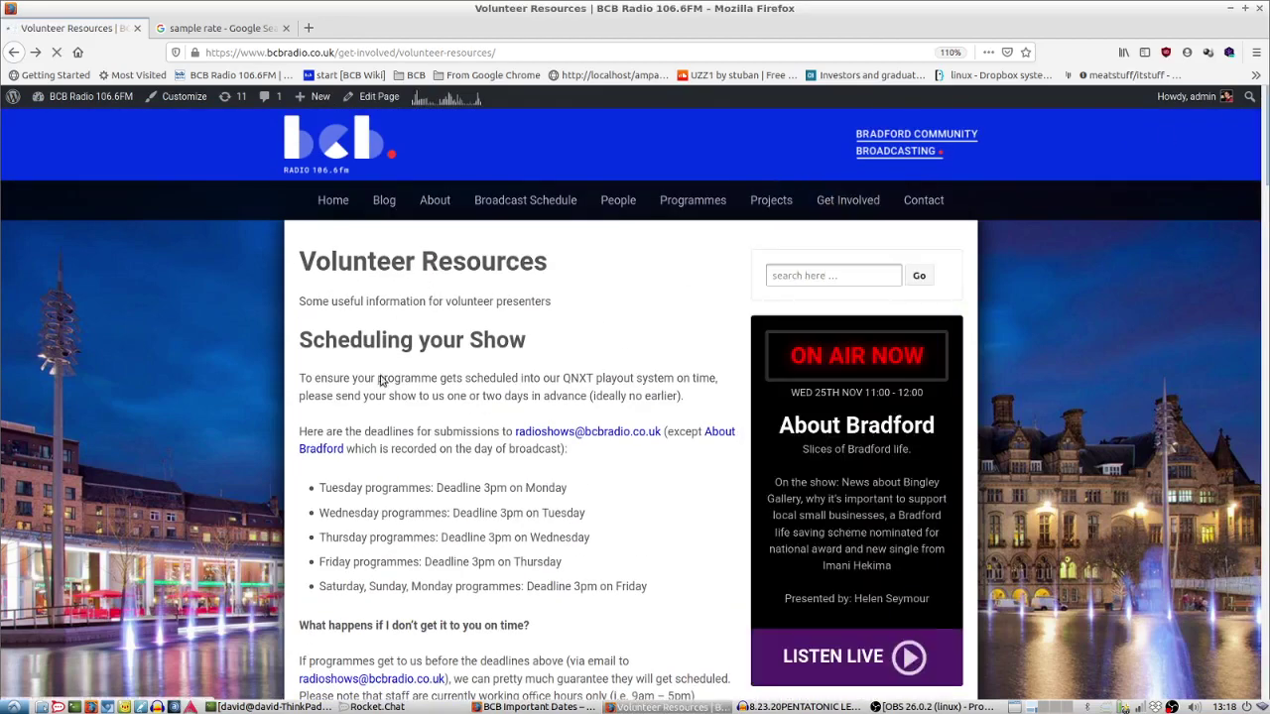
{"action": "scroll", "coordinate": [452, 344], "scroll_direction": "down", "scroll_amount": 8}
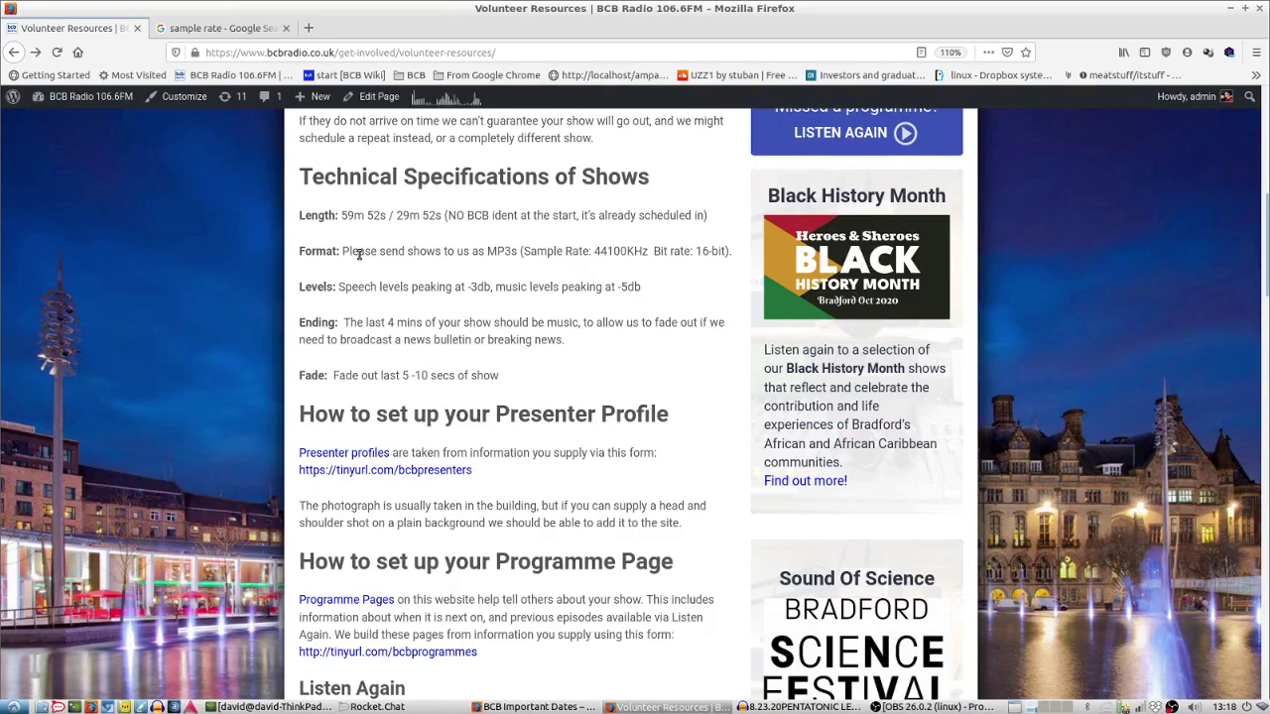
{"action": "left_click_drag", "start_coordinate": [525, 251], "coordinate": [720, 251]}
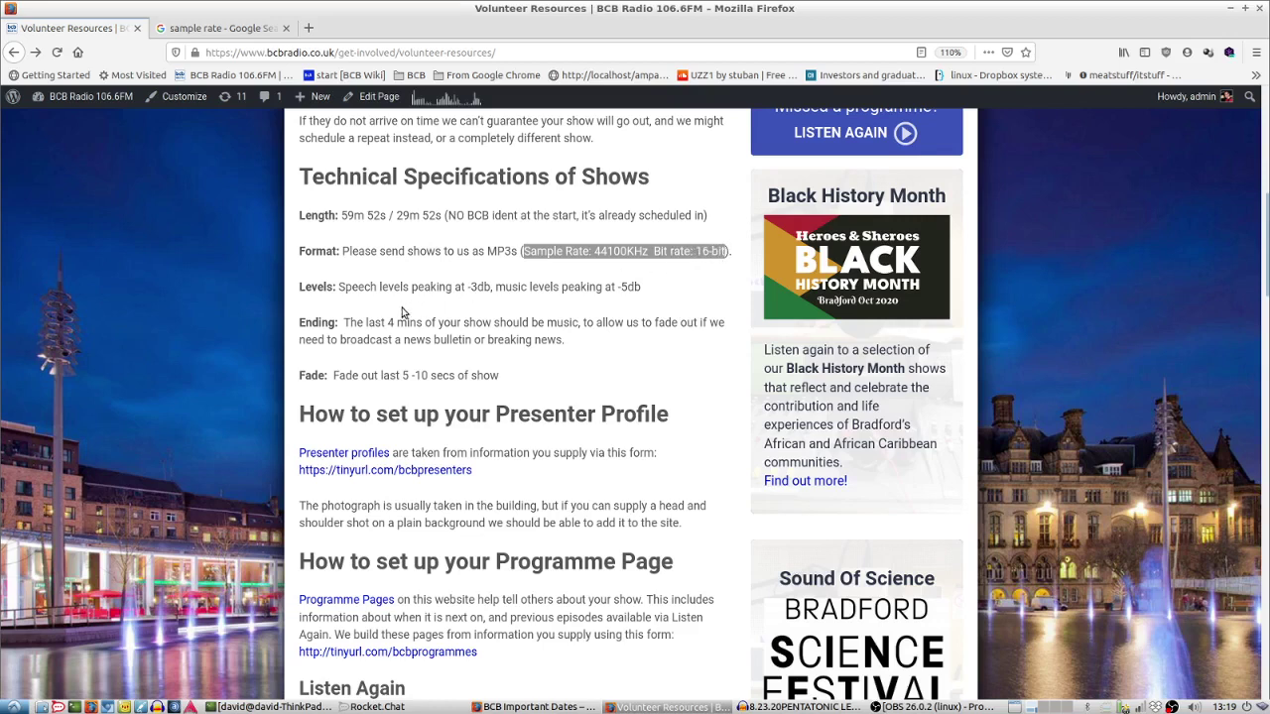
{"action": "left_click", "coordinate": [340, 289]}
{"action": "left_click_drag", "start_coordinate": [340, 289], "coordinate": [665, 289]}
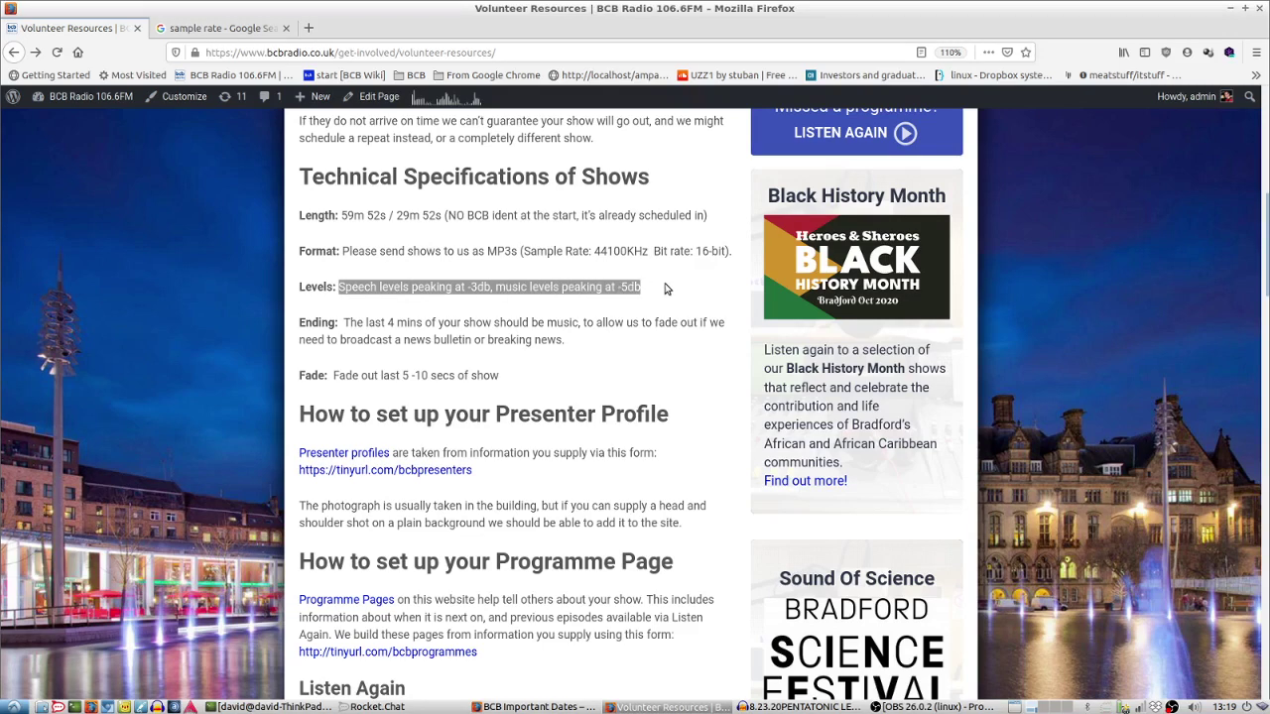
{"action": "left_click", "coordinate": [640, 252]}
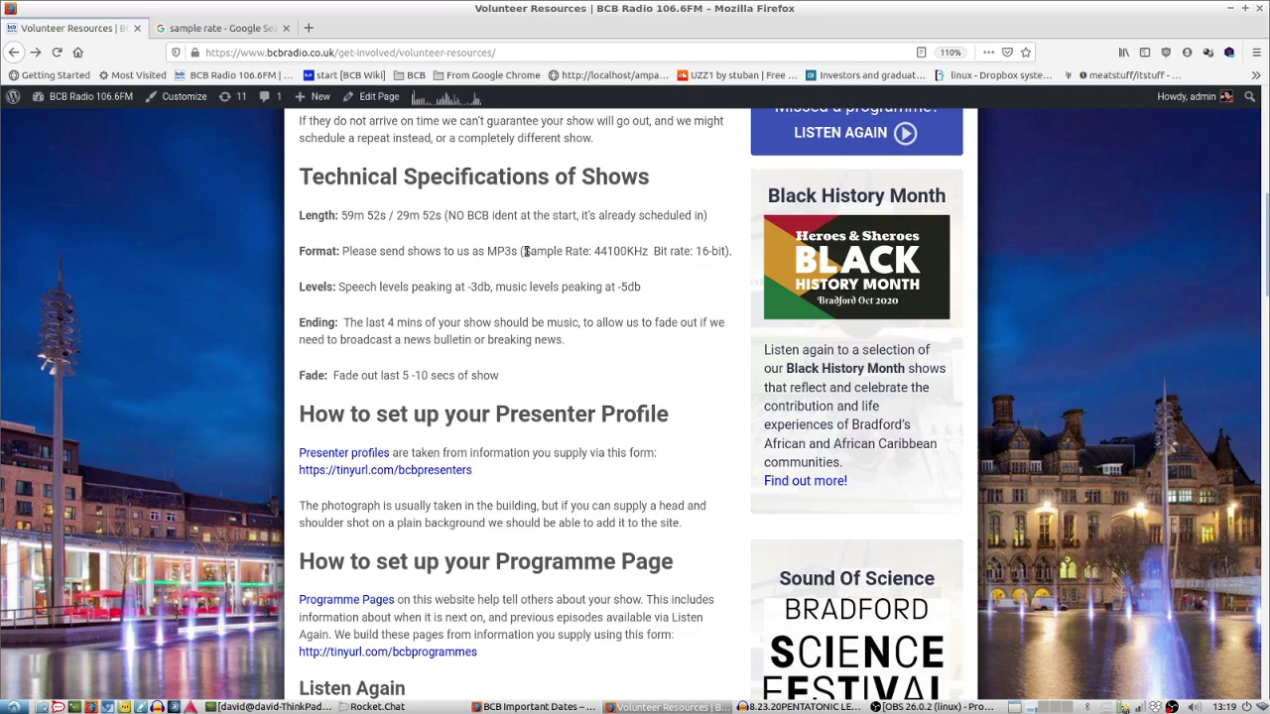
Step: Read the iZotope sample rate article from the Google results, then return to Volunteer Resources
{"action": "left_click", "coordinate": [223, 29]}
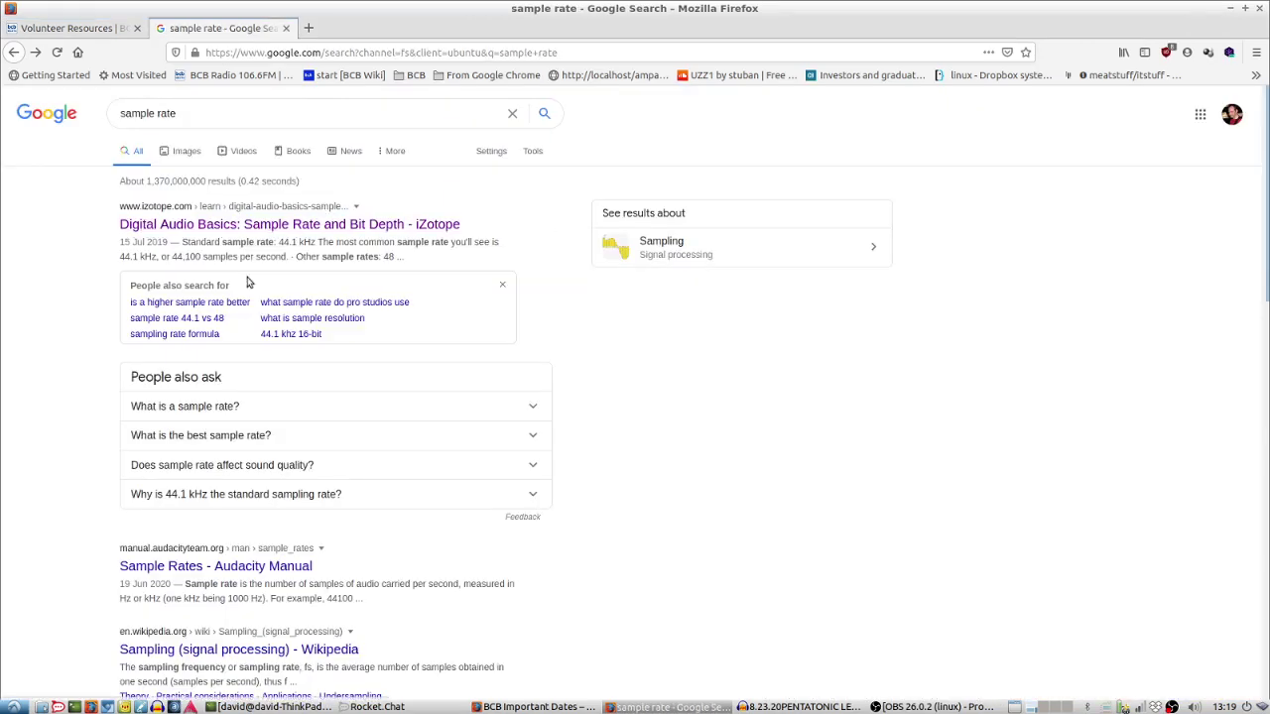
{"action": "scroll", "coordinate": [258, 446], "scroll_direction": "down", "scroll_amount": 3}
{"action": "scroll", "coordinate": [288, 556], "scroll_direction": "down", "scroll_amount": 2}
{"action": "scroll", "coordinate": [287, 555], "scroll_direction": "up", "scroll_amount": 5}
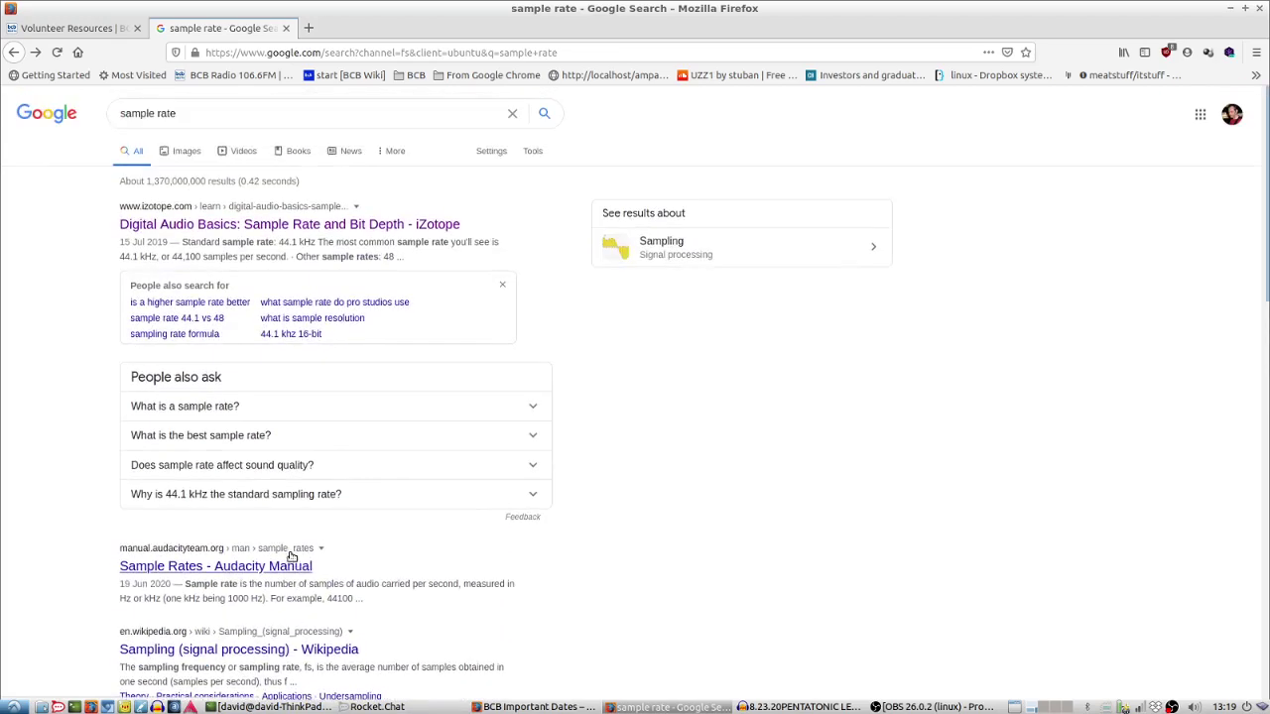
{"action": "left_click", "coordinate": [236, 229]}
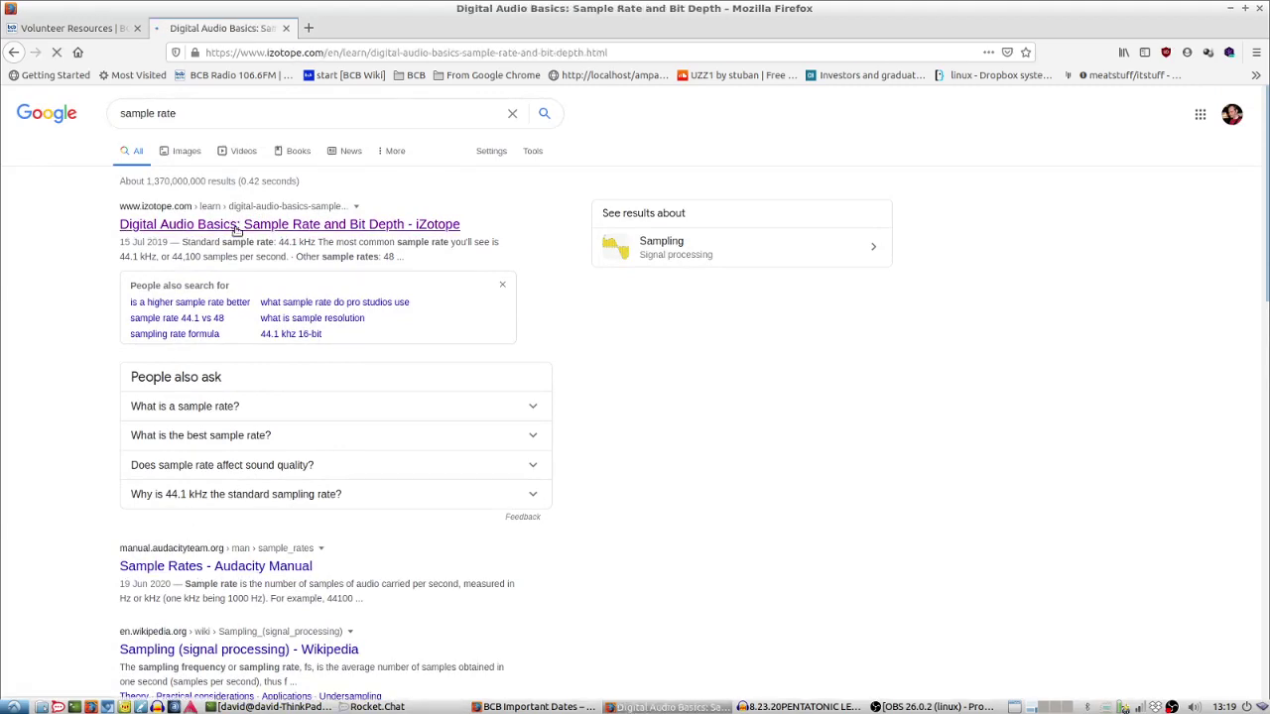
{"action": "scroll", "coordinate": [419, 256], "scroll_direction": "down", "scroll_amount": 5}
{"action": "scroll", "coordinate": [418, 256], "scroll_direction": "down", "scroll_amount": 2}
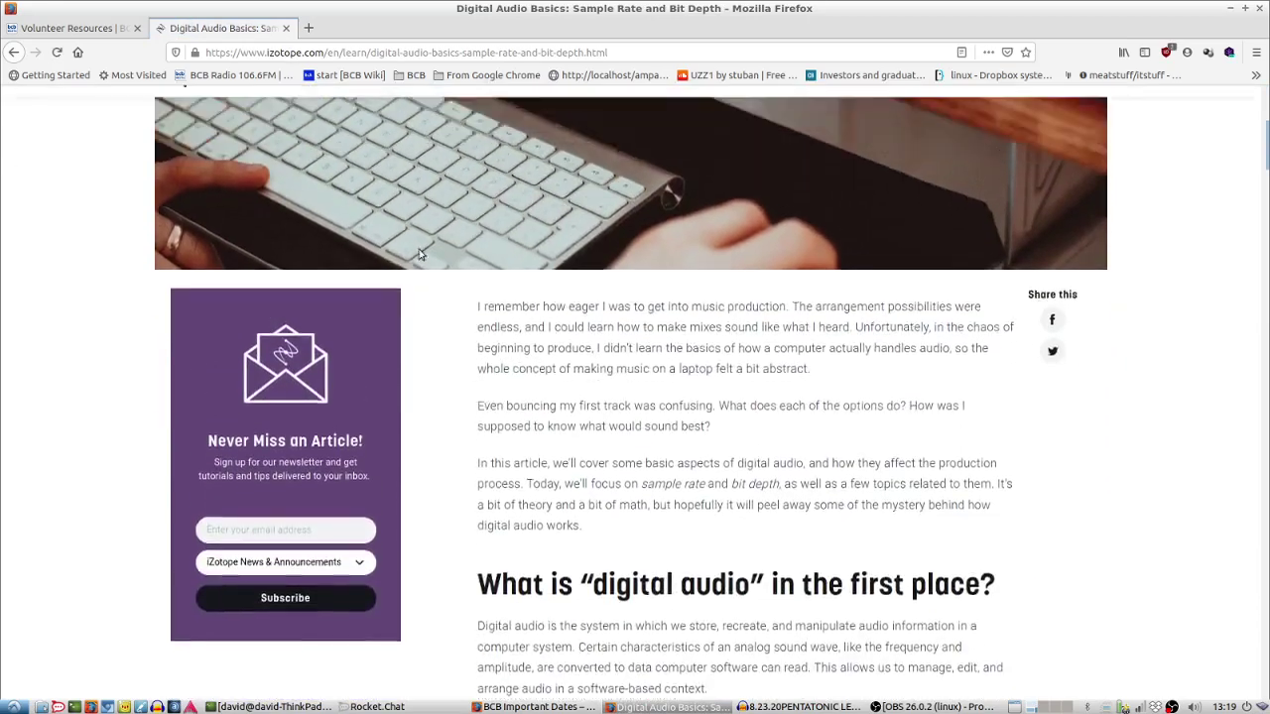
{"action": "scroll", "coordinate": [419, 219], "scroll_direction": "up", "scroll_amount": 4}
{"action": "left_click", "coordinate": [69, 28]}
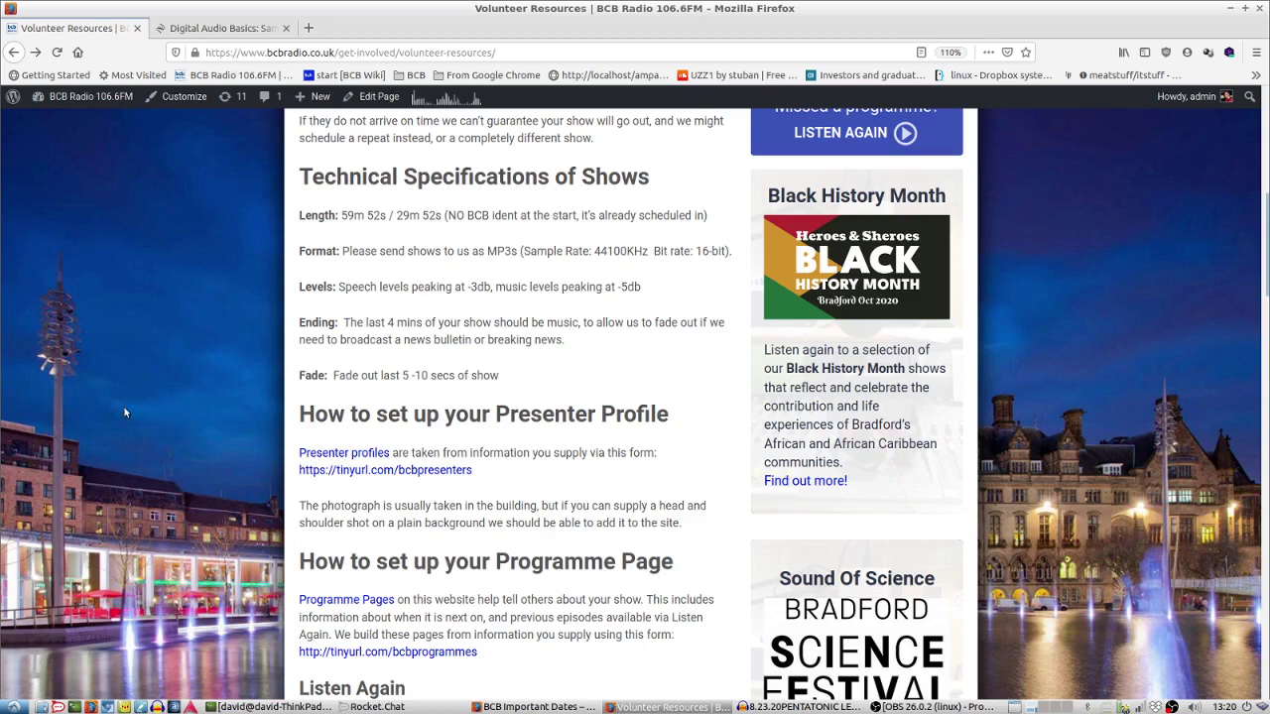
Step: Bring up the 8.23.20PENTATONIC LESSON project, then make the echos_intro track taller and select it
{"action": "left_click", "coordinate": [836, 706]}
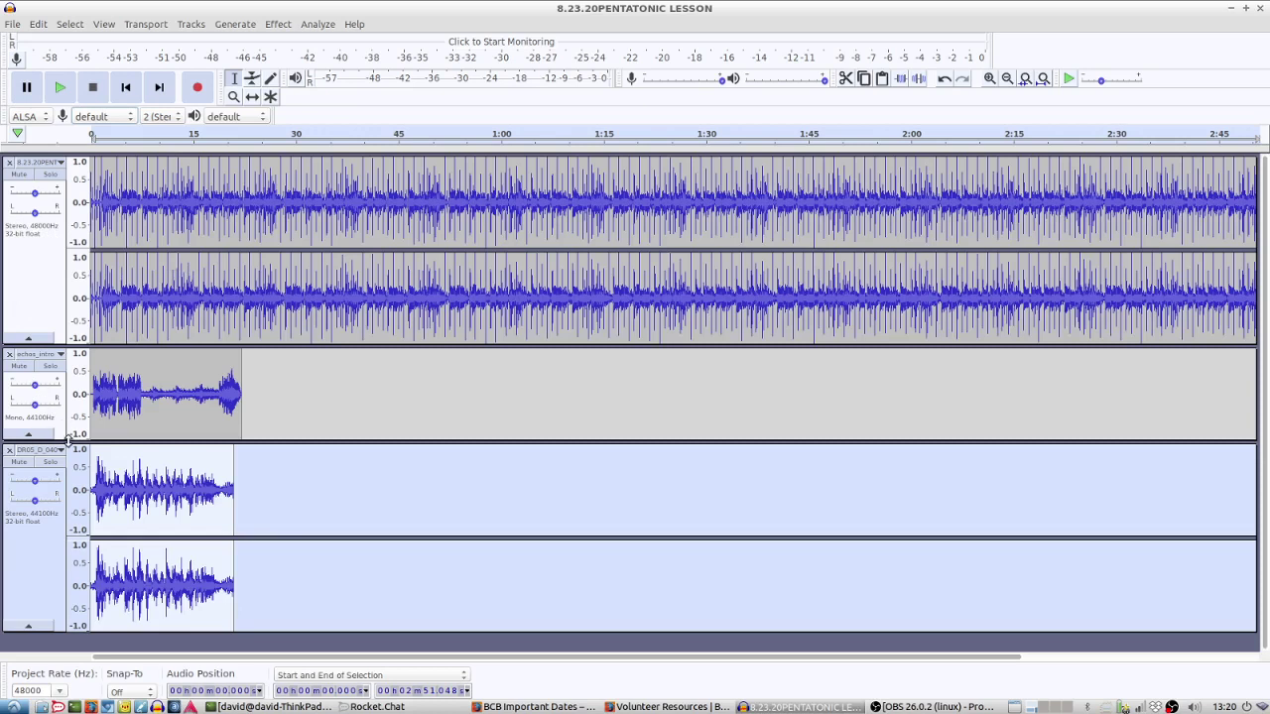
{"action": "left_click_drag", "start_coordinate": [68, 439], "coordinate": [67, 518]}
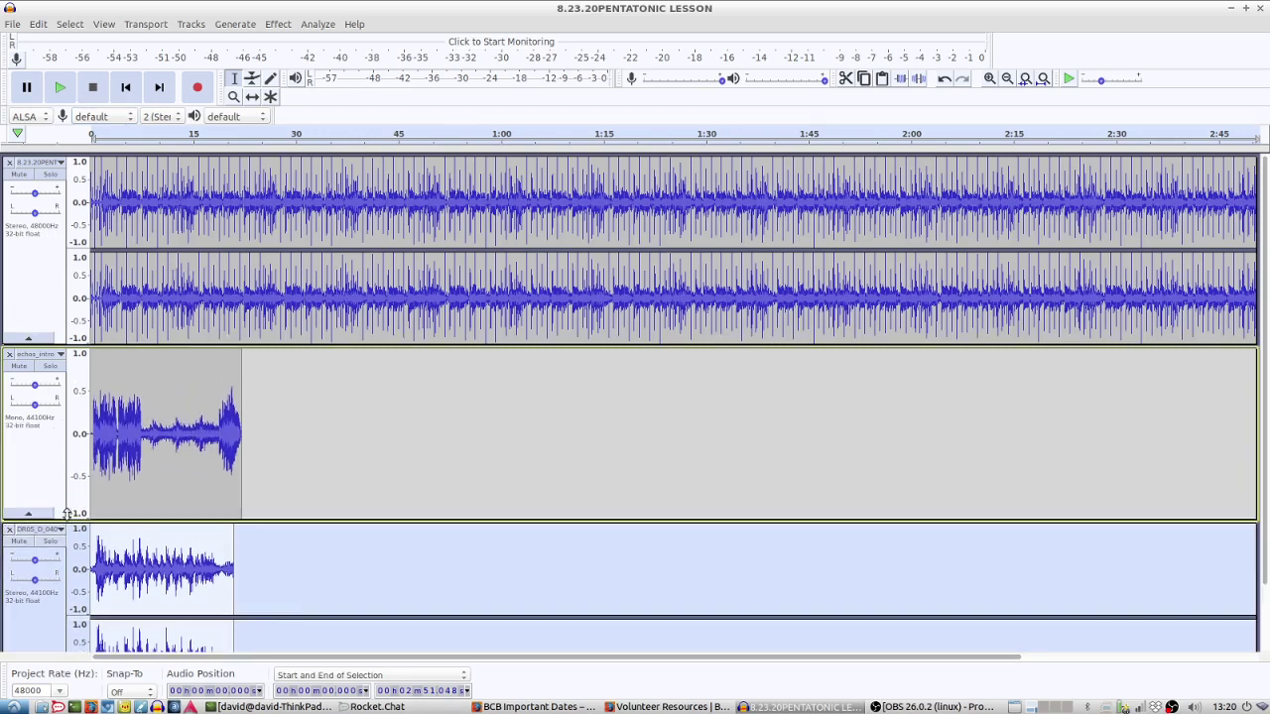
{"action": "left_click", "coordinate": [31, 423]}
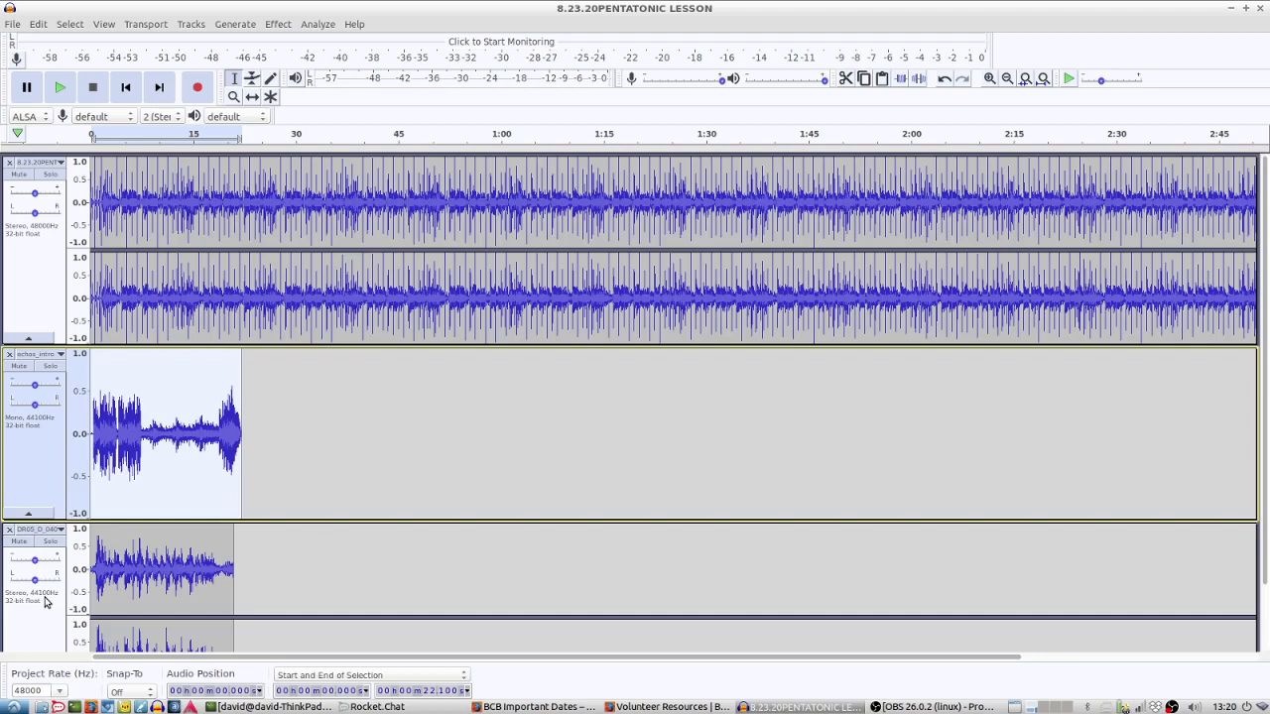
{"action": "scroll", "coordinate": [43, 601], "scroll_direction": "down", "scroll_amount": 1}
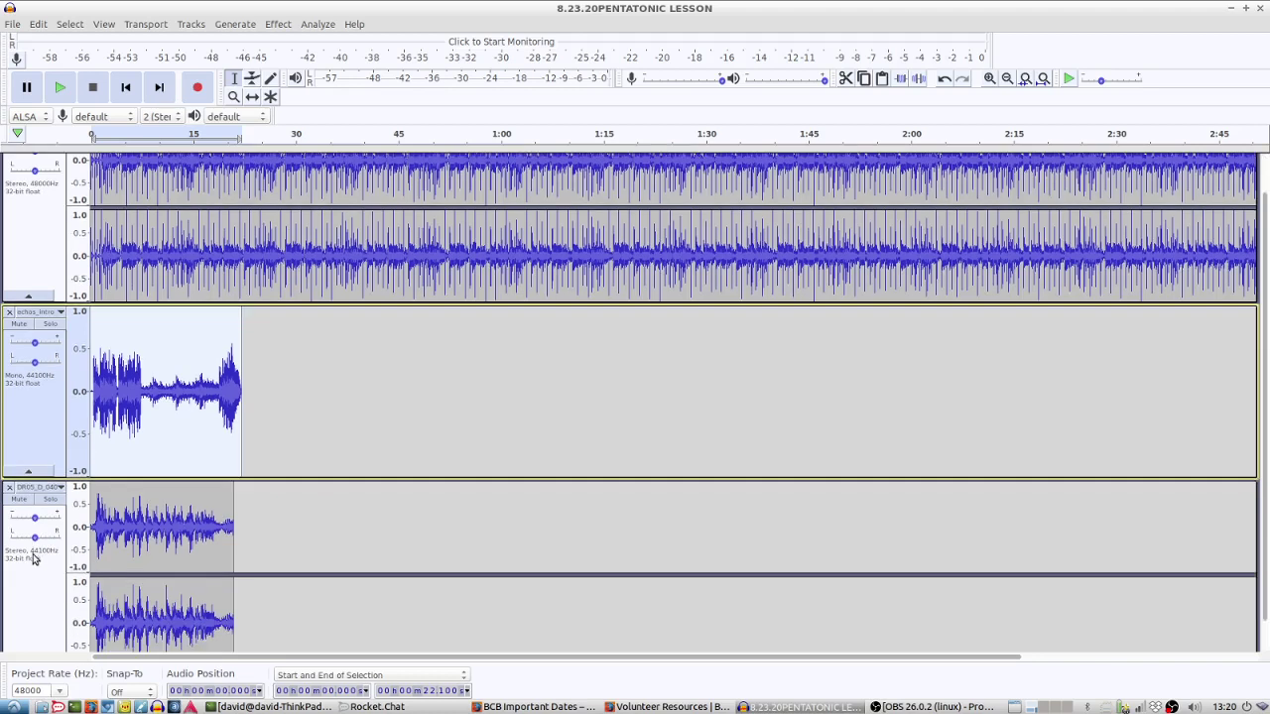
Step: Set the project rate to 44100 Hz, briefly trying 16000 before settling back on 44100
{"action": "double_click", "coordinate": [42, 690]}
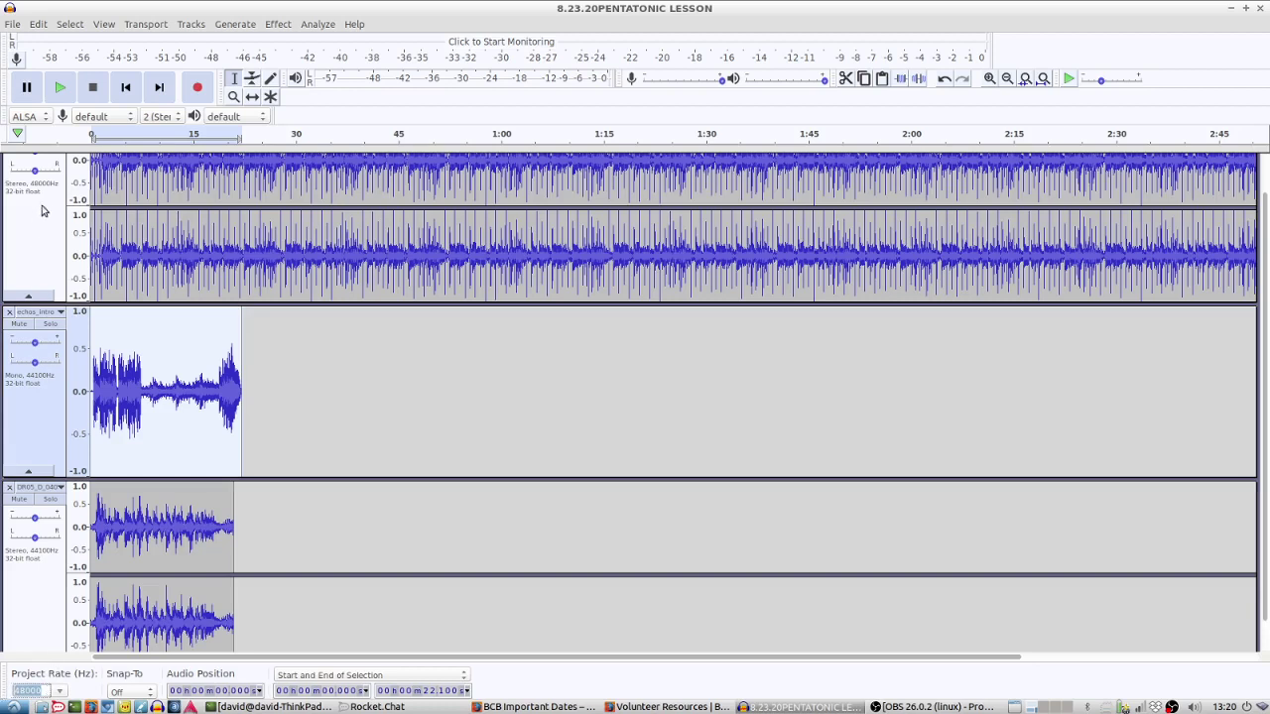
{"action": "left_click", "coordinate": [60, 691]}
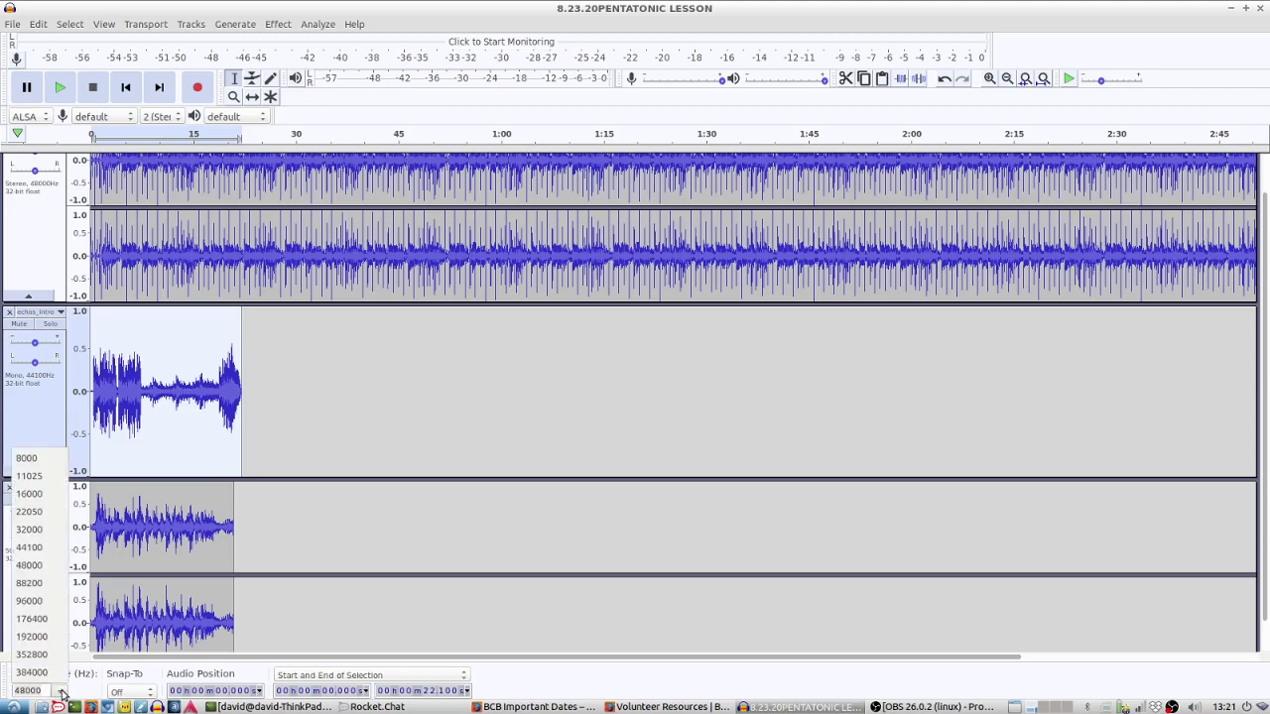
{"action": "left_click", "coordinate": [55, 549]}
{"action": "left_click", "coordinate": [59, 692]}
{"action": "left_click", "coordinate": [47, 496]}
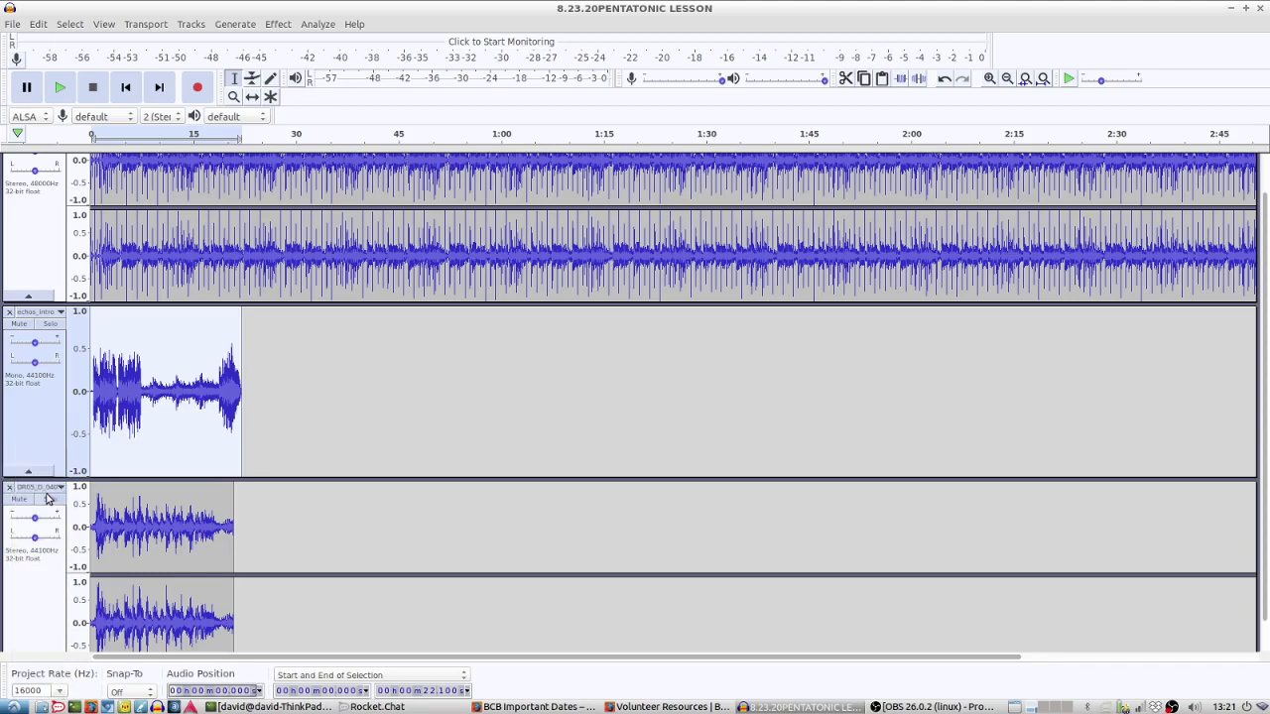
{"action": "left_click", "coordinate": [63, 695]}
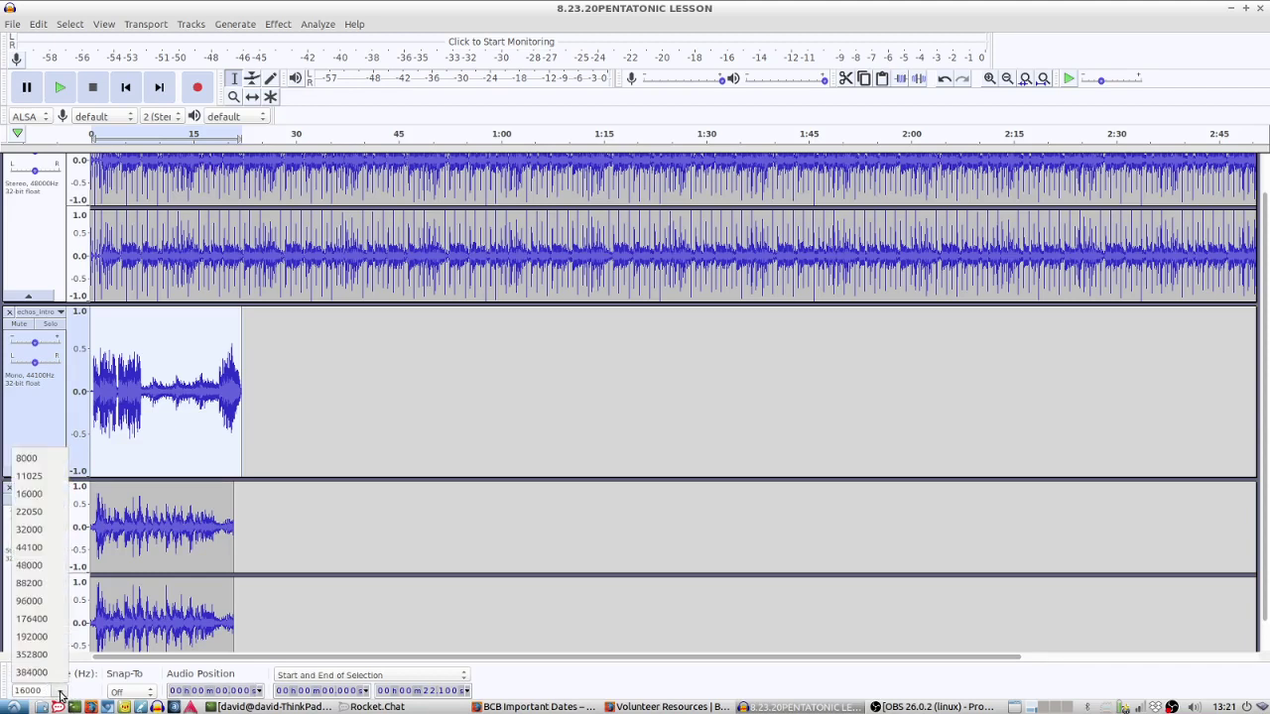
{"action": "left_click", "coordinate": [66, 548]}
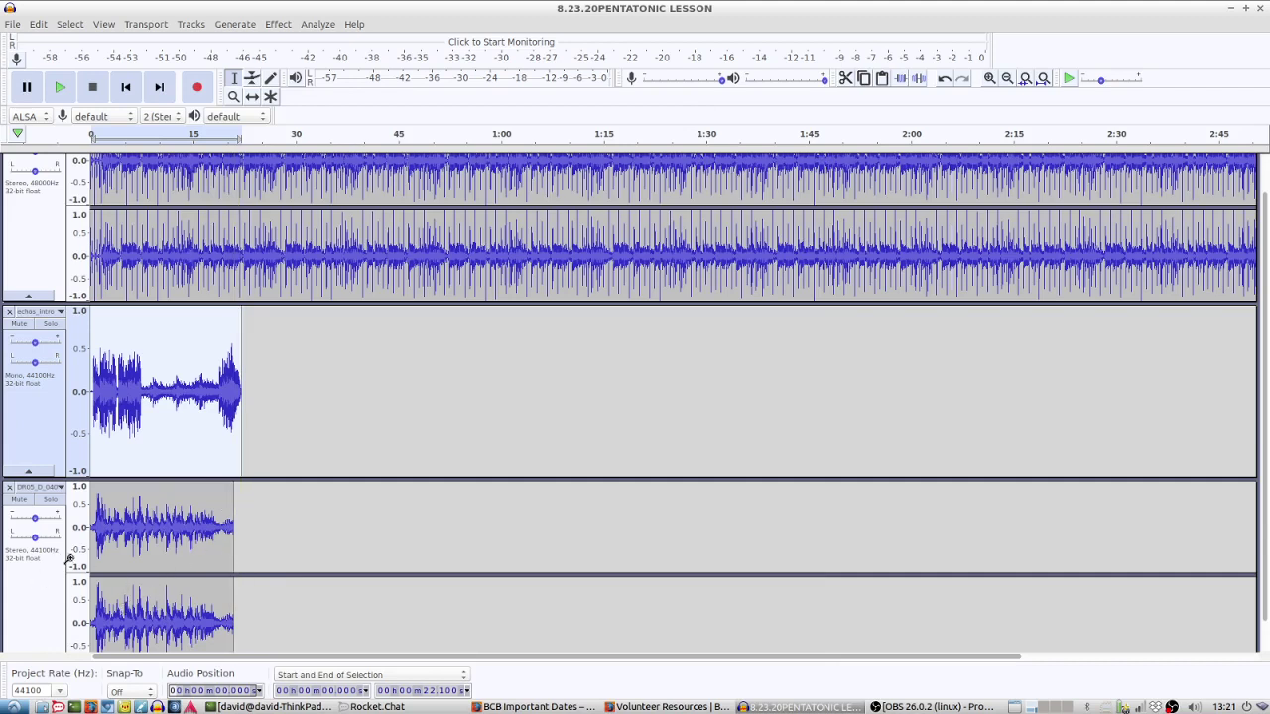
{"action": "scroll", "coordinate": [189, 488], "scroll_direction": "up", "scroll_amount": 2}
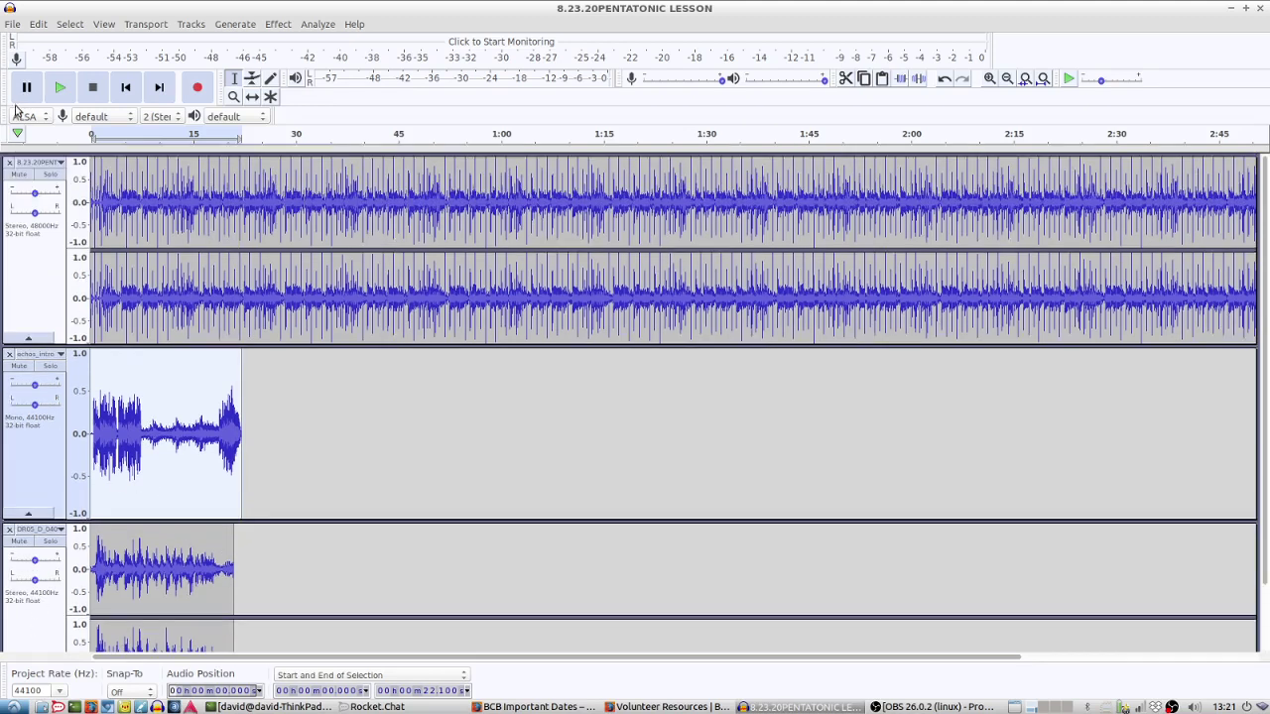
{"action": "left_click", "coordinate": [15, 25]}
{"action": "mouse_move", "coordinate": [35, 140]}
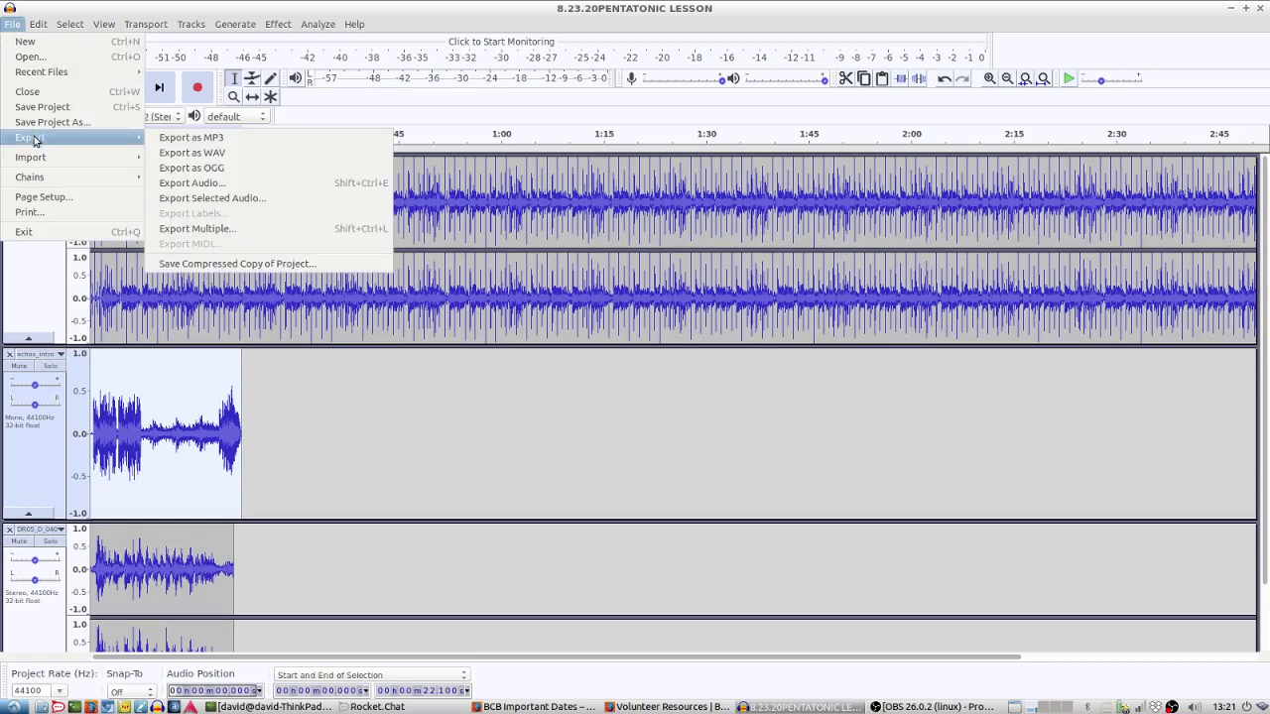
{"action": "left_click", "coordinate": [246, 157]}
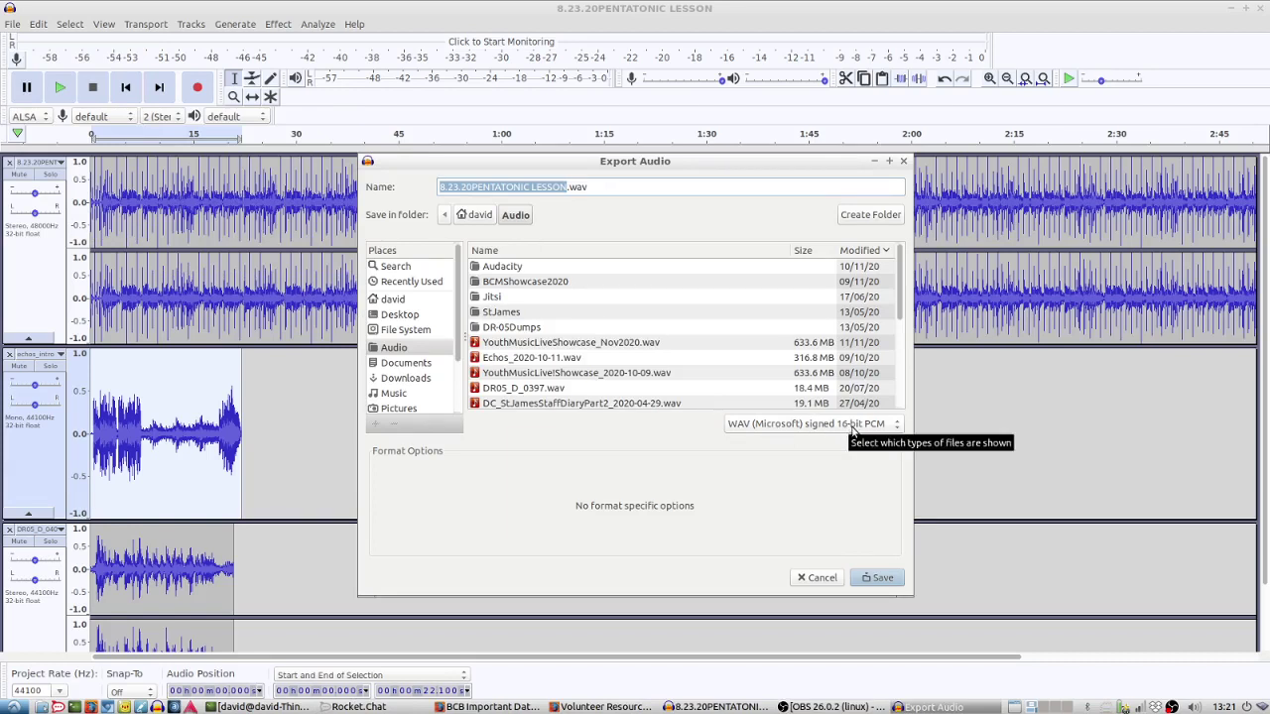
{"action": "left_click", "coordinate": [893, 424]}
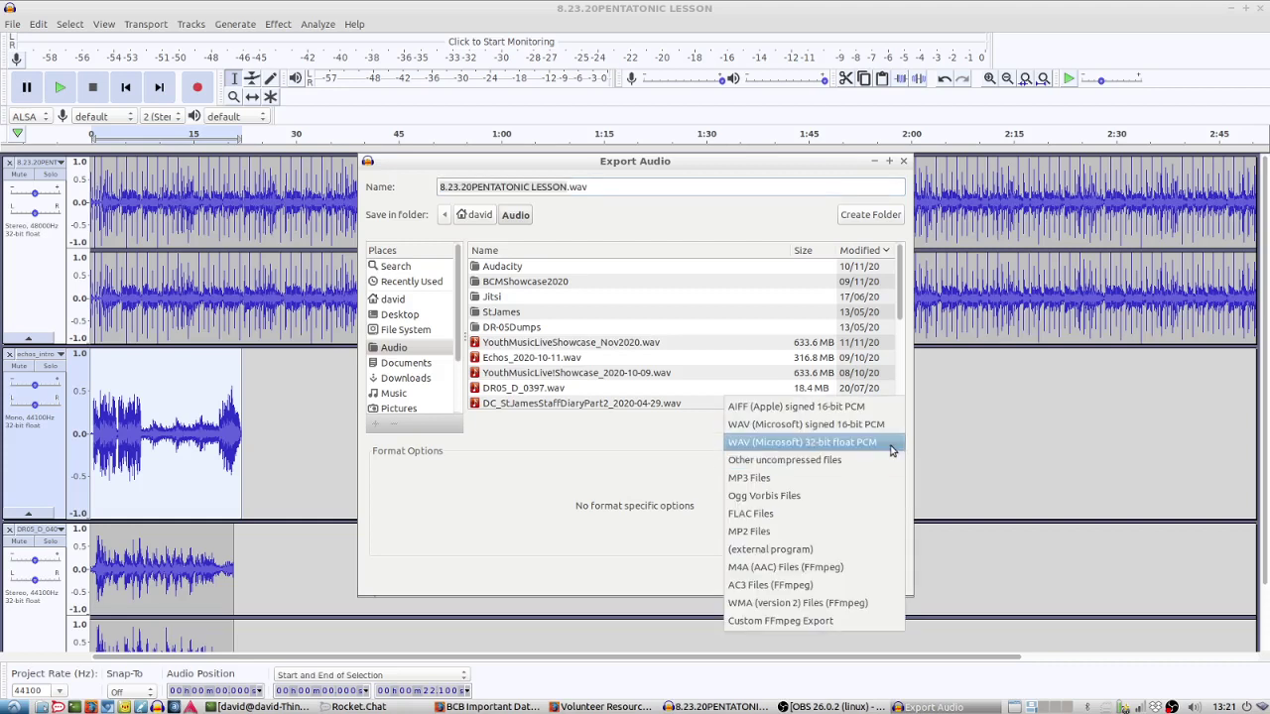
{"action": "left_click", "coordinate": [891, 450]}
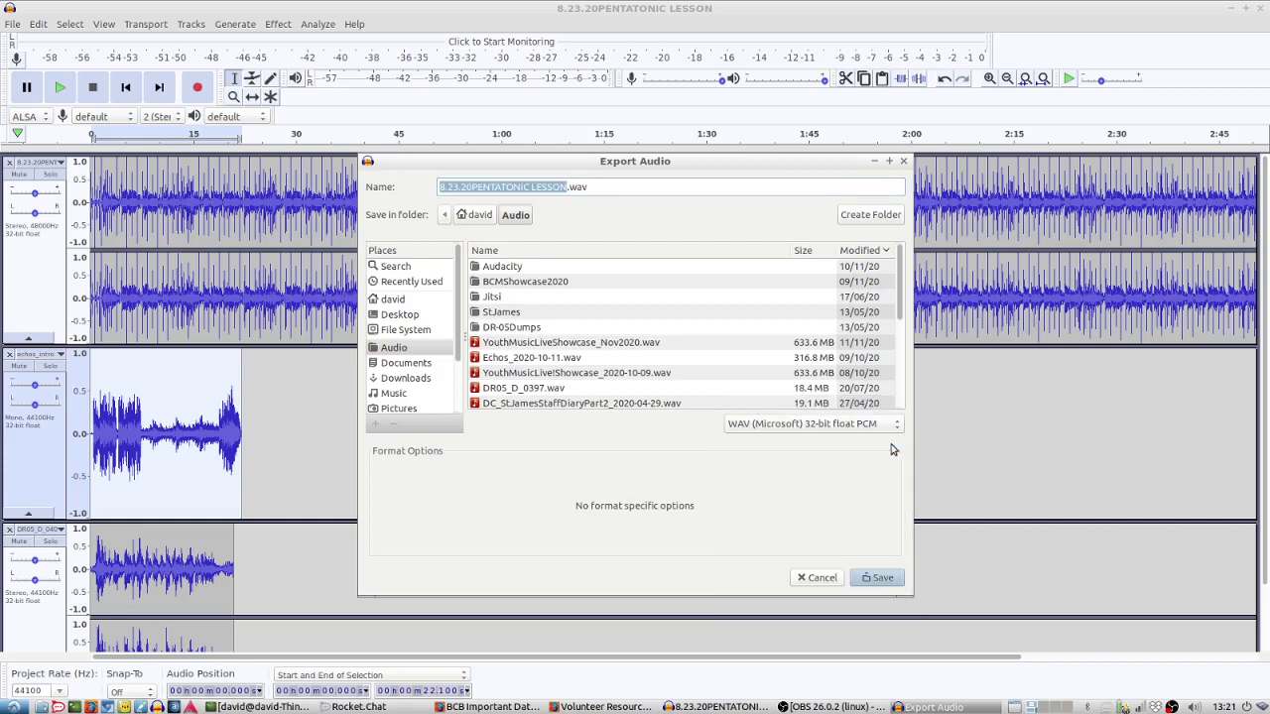
{"action": "left_click", "coordinate": [829, 427]}
{"action": "left_click", "coordinate": [849, 414]}
{"action": "left_click", "coordinate": [879, 433]}
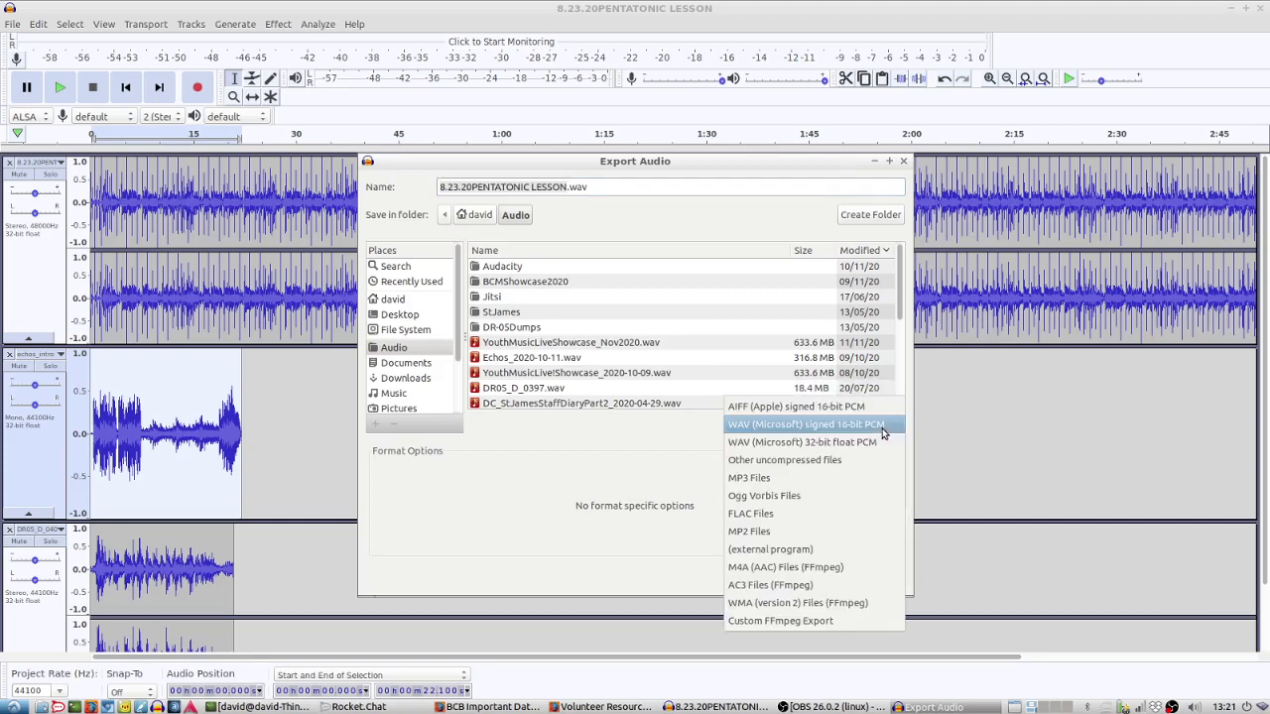
{"action": "left_click", "coordinate": [824, 478]}
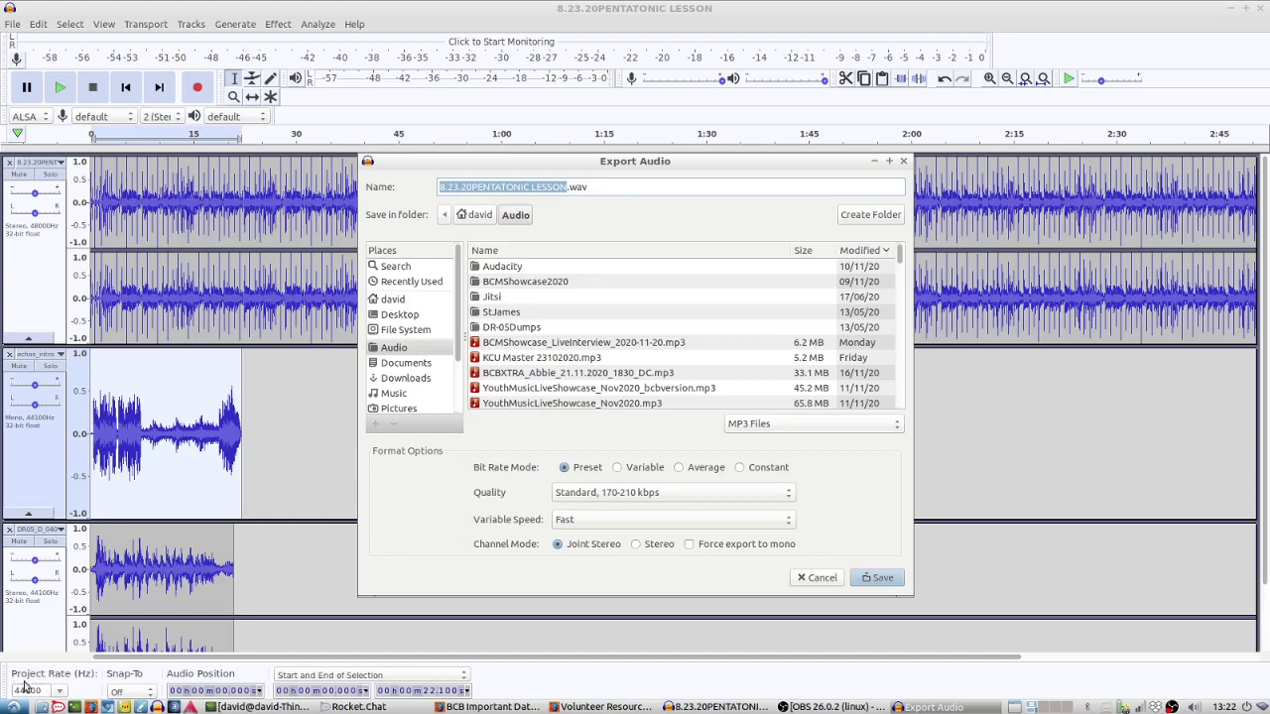
{"action": "left_click", "coordinate": [819, 575]}
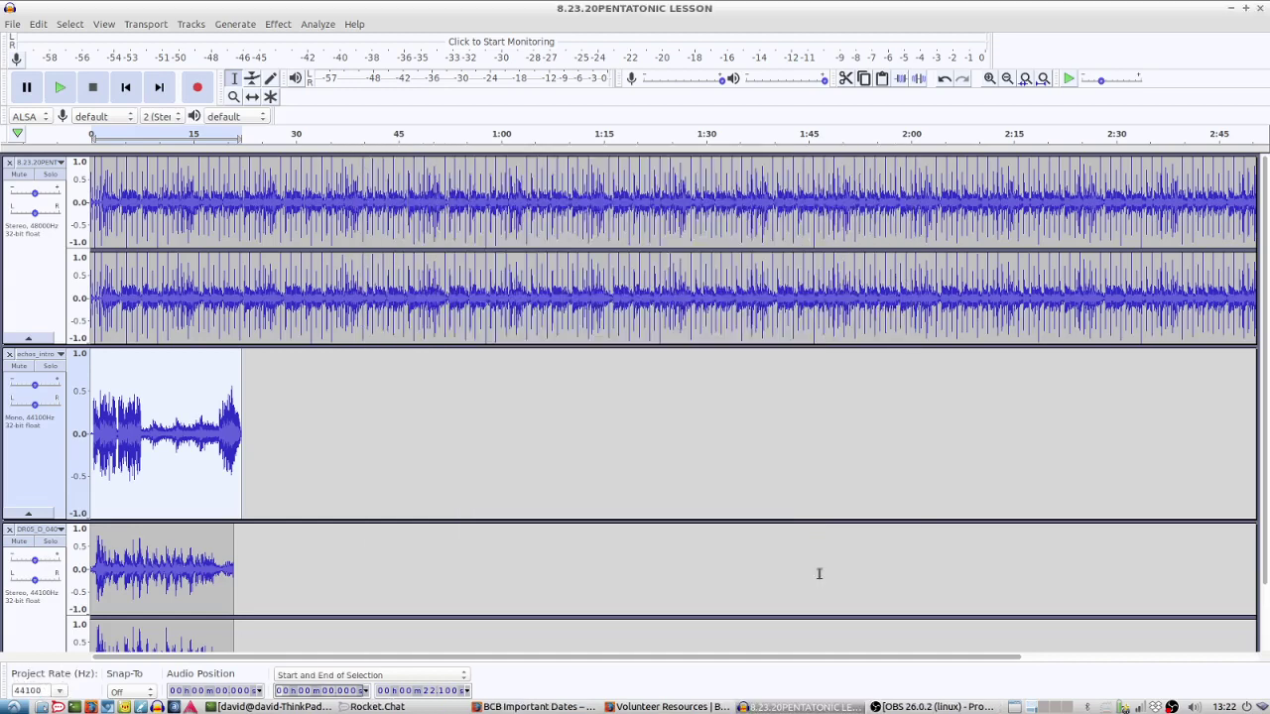
Step: Enlarge the stereo music track and select its entire length, 0:00 to 2:51.048
{"action": "left_click_drag", "start_coordinate": [47, 690], "coordinate": [15, 689]}
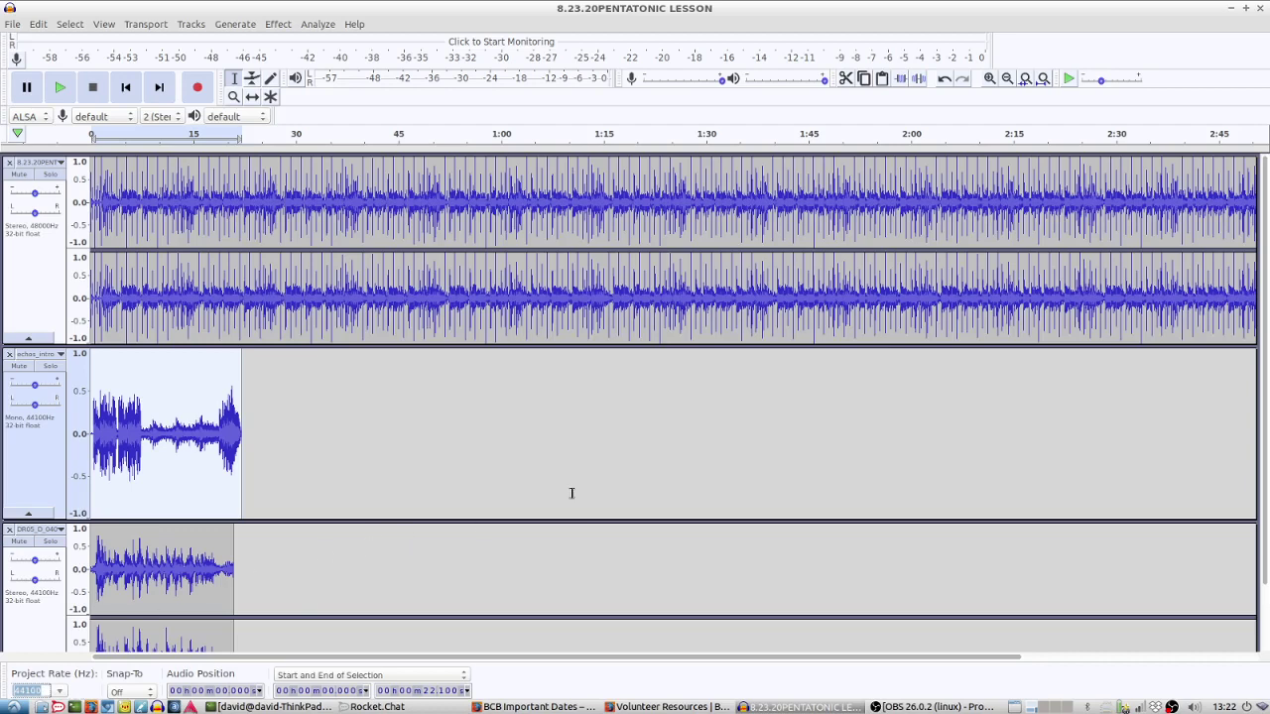
{"action": "left_click", "coordinate": [436, 560]}
{"action": "scroll", "coordinate": [466, 531], "scroll_direction": "up", "scroll_amount": 2}
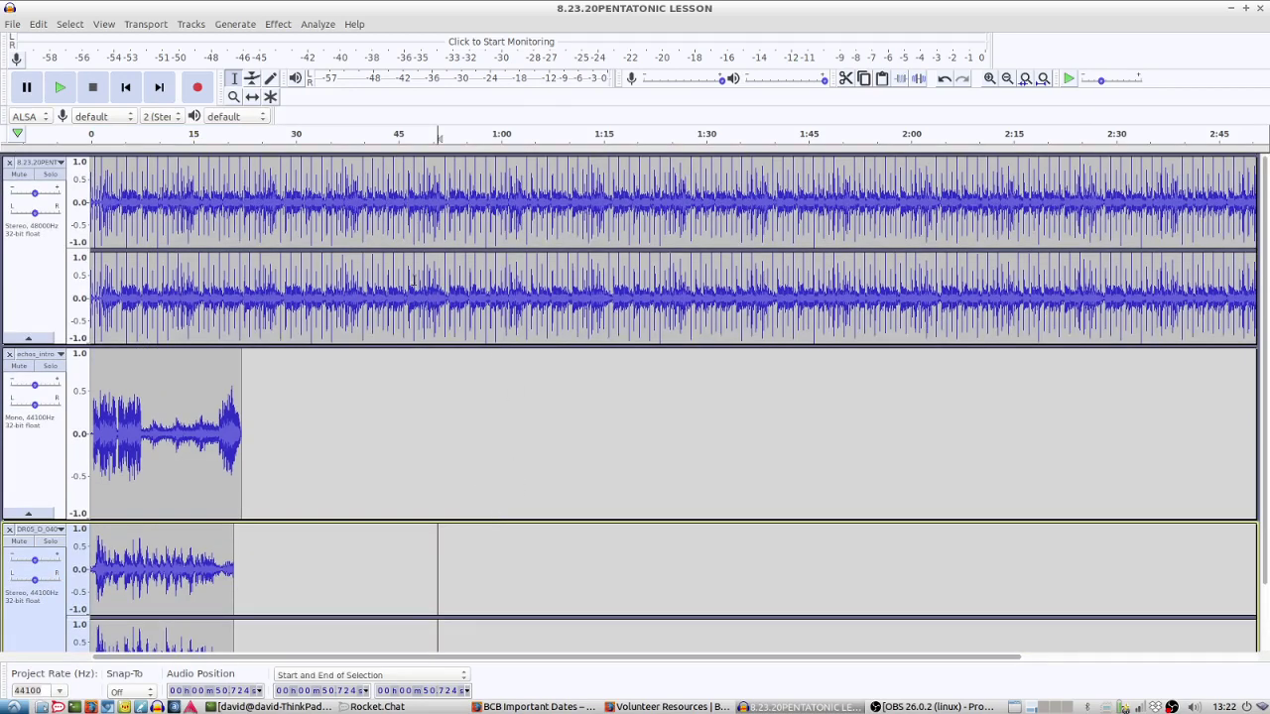
{"action": "left_click", "coordinate": [147, 367]}
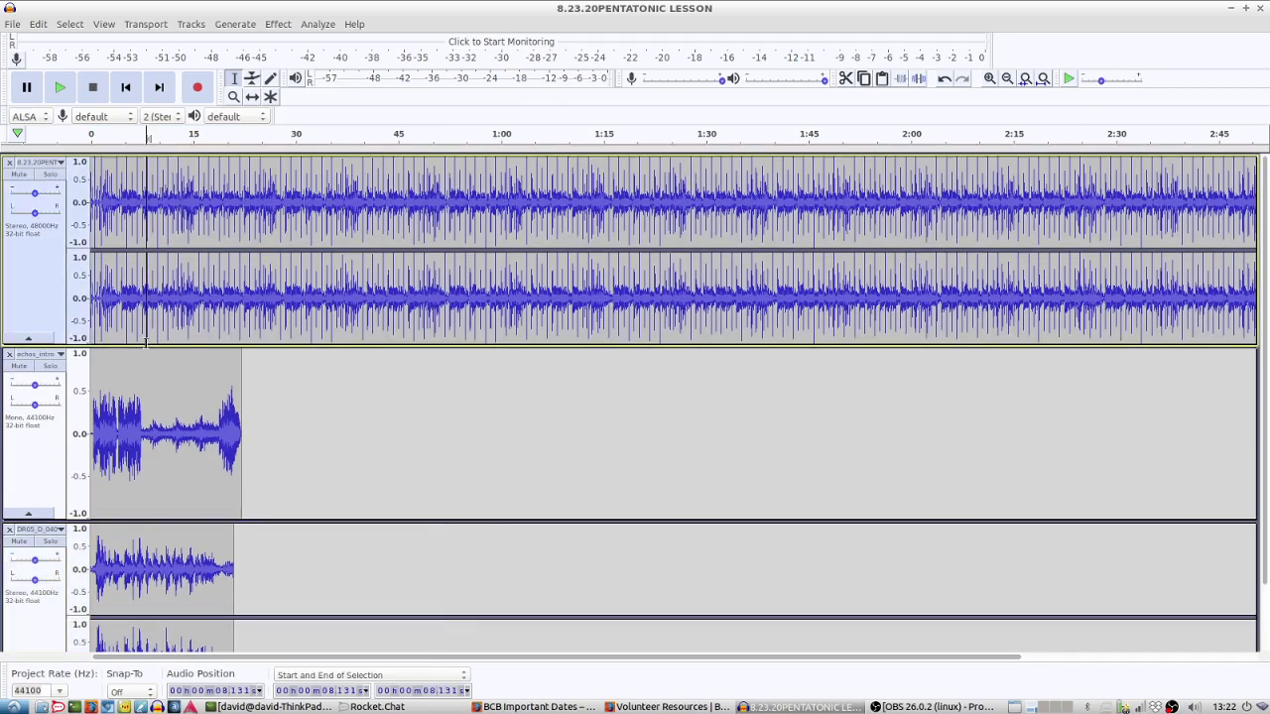
{"action": "left_click_drag", "start_coordinate": [147, 347], "coordinate": [145, 586]}
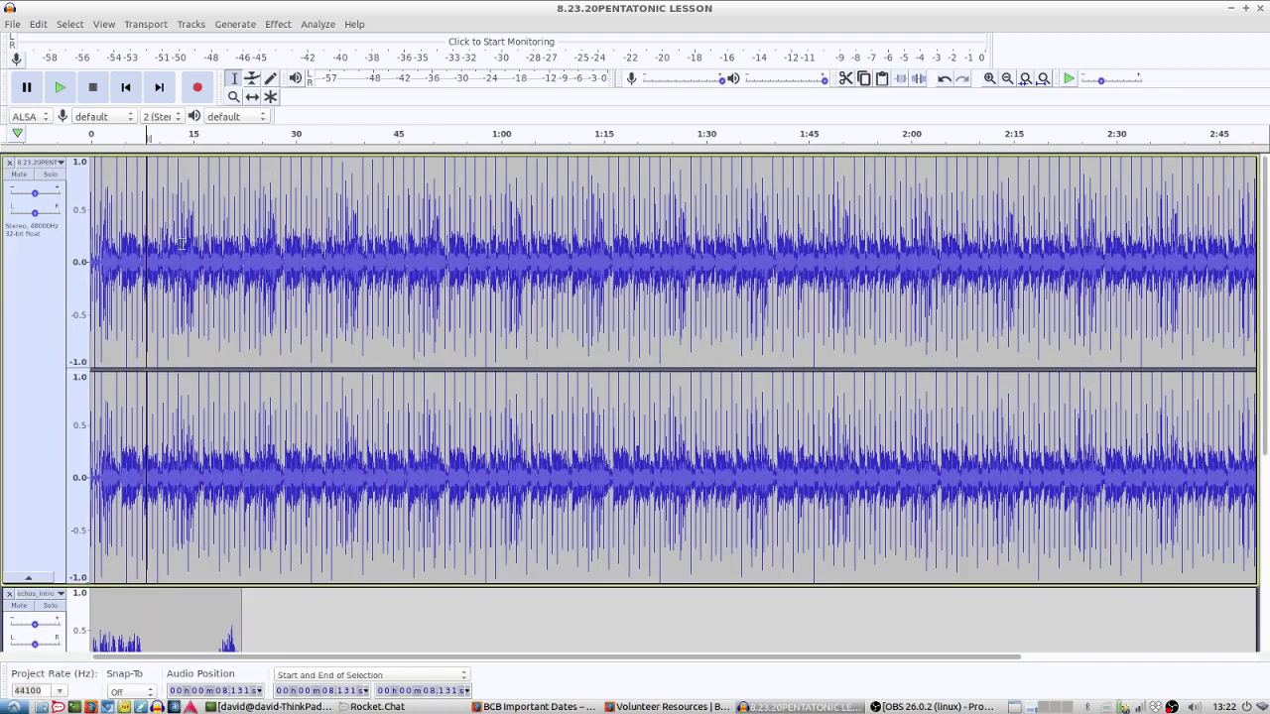
{"action": "left_click_drag", "start_coordinate": [198, 256], "coordinate": [642, 268]}
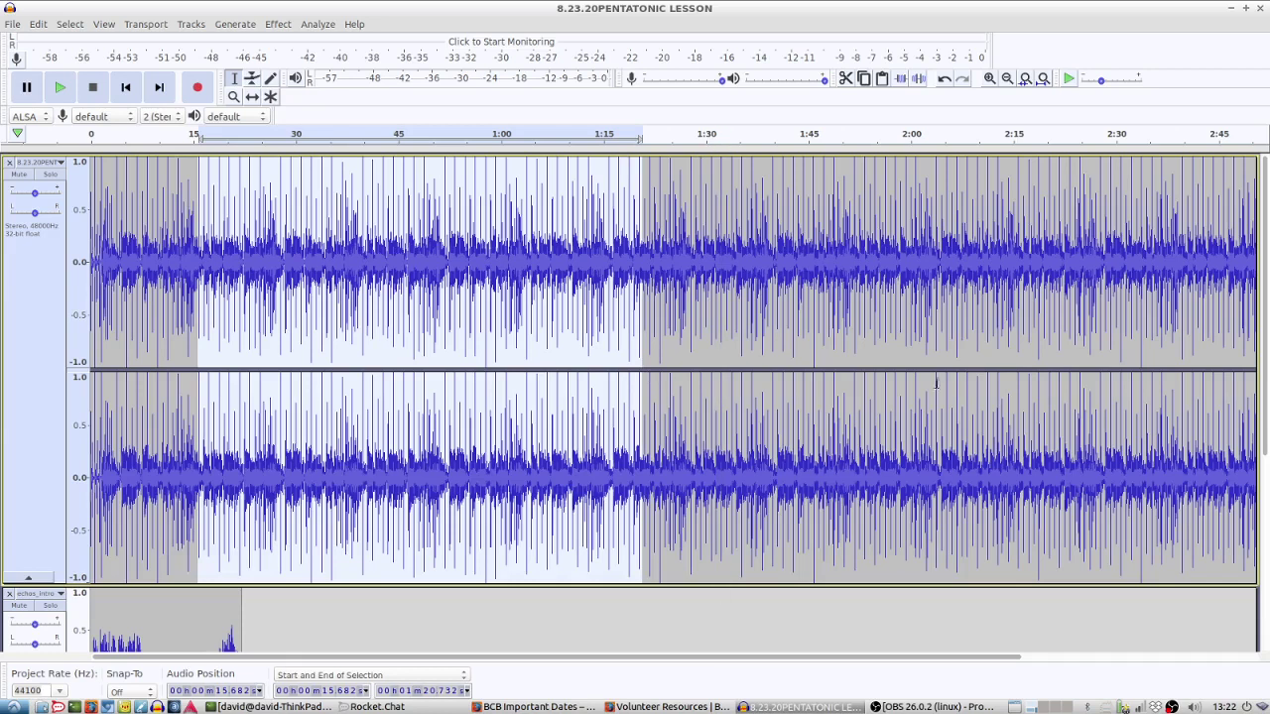
{"action": "left_click", "coordinate": [785, 301]}
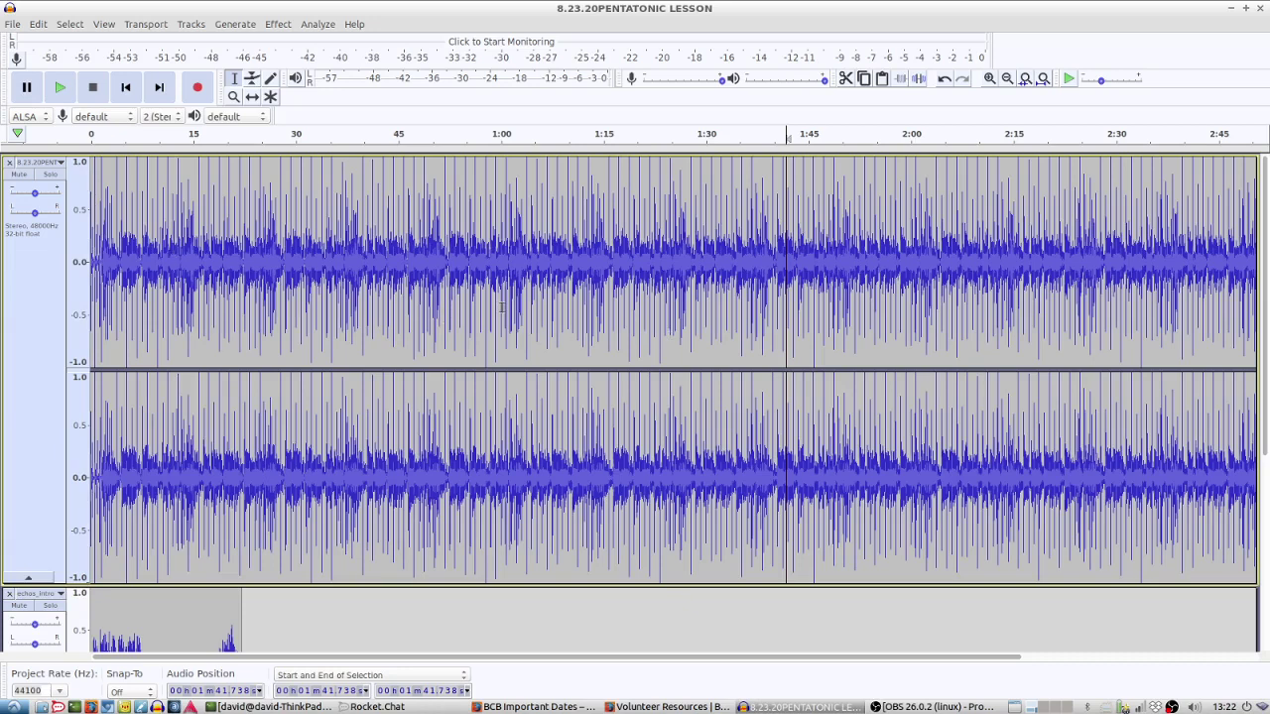
{"action": "left_click", "coordinate": [39, 325]}
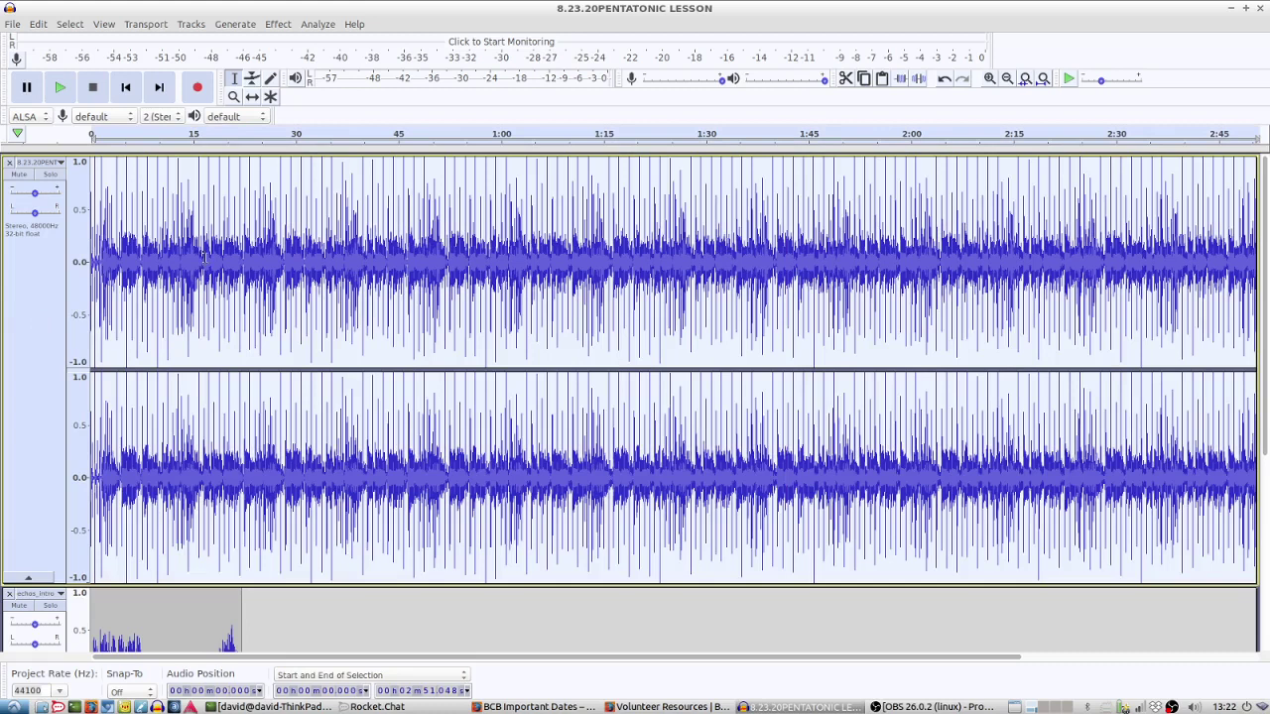
Step: Apply Normalize to the stereo music track with its current settings
{"action": "left_click", "coordinate": [278, 25]}
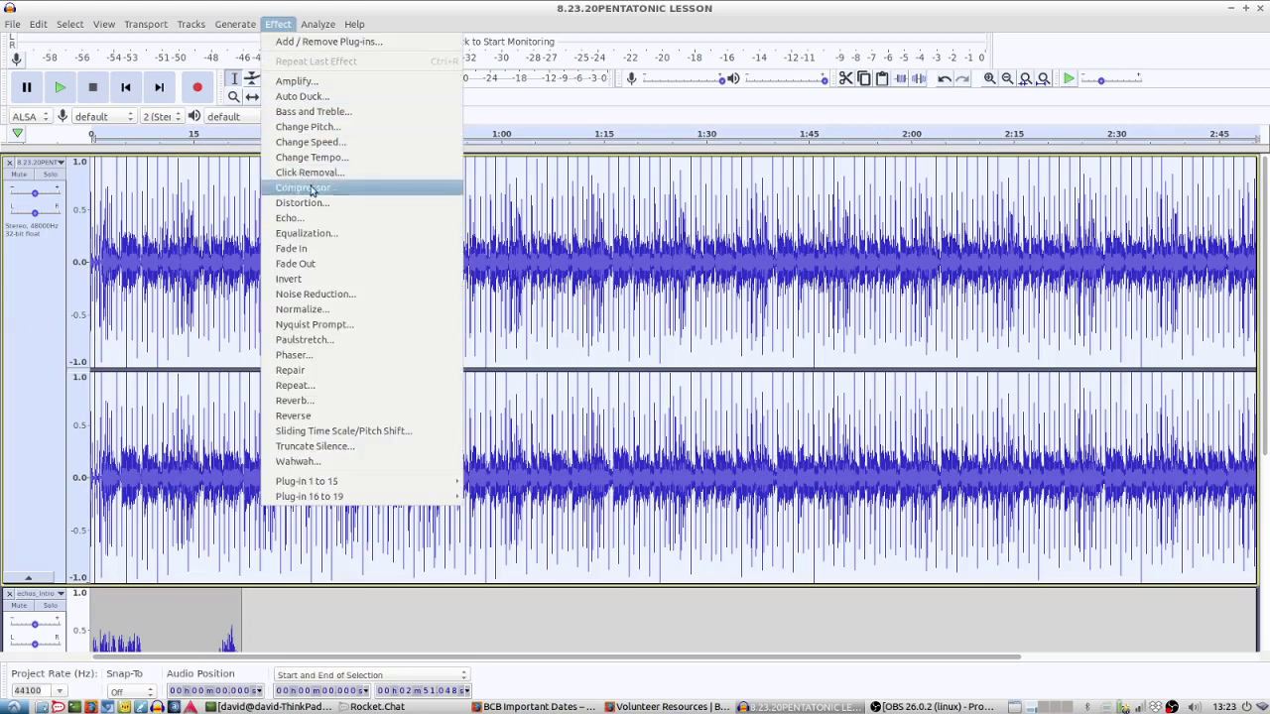
{"action": "left_click", "coordinate": [334, 309]}
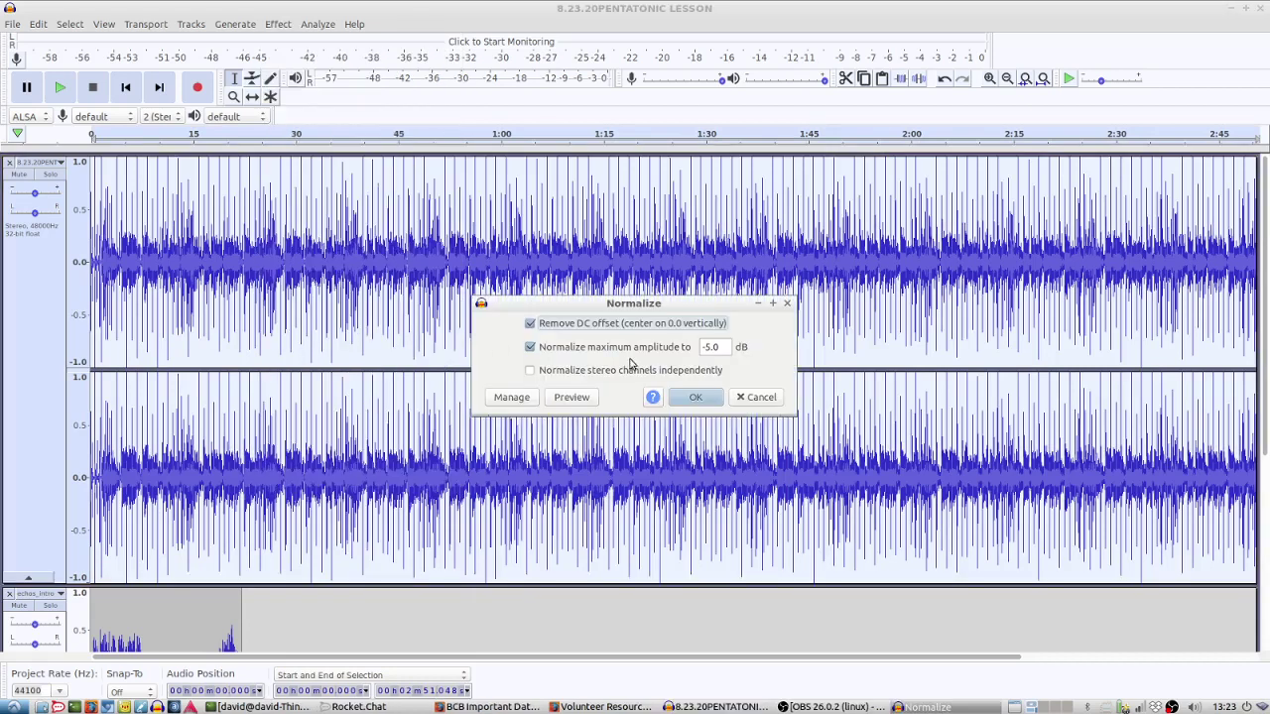
{"action": "left_click", "coordinate": [706, 399]}
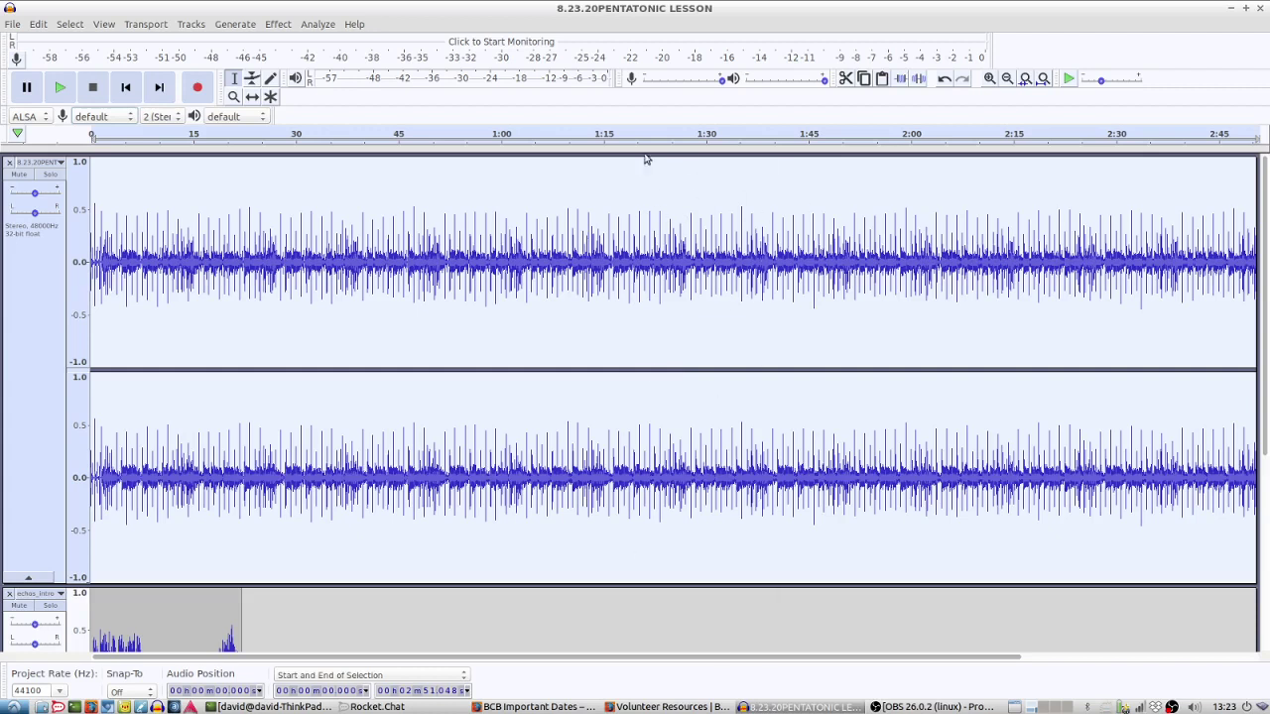
Step: Normalize the track again with an adjusted maximum peak amplitude value
{"action": "left_click", "coordinate": [276, 24]}
{"action": "left_click", "coordinate": [350, 310]}
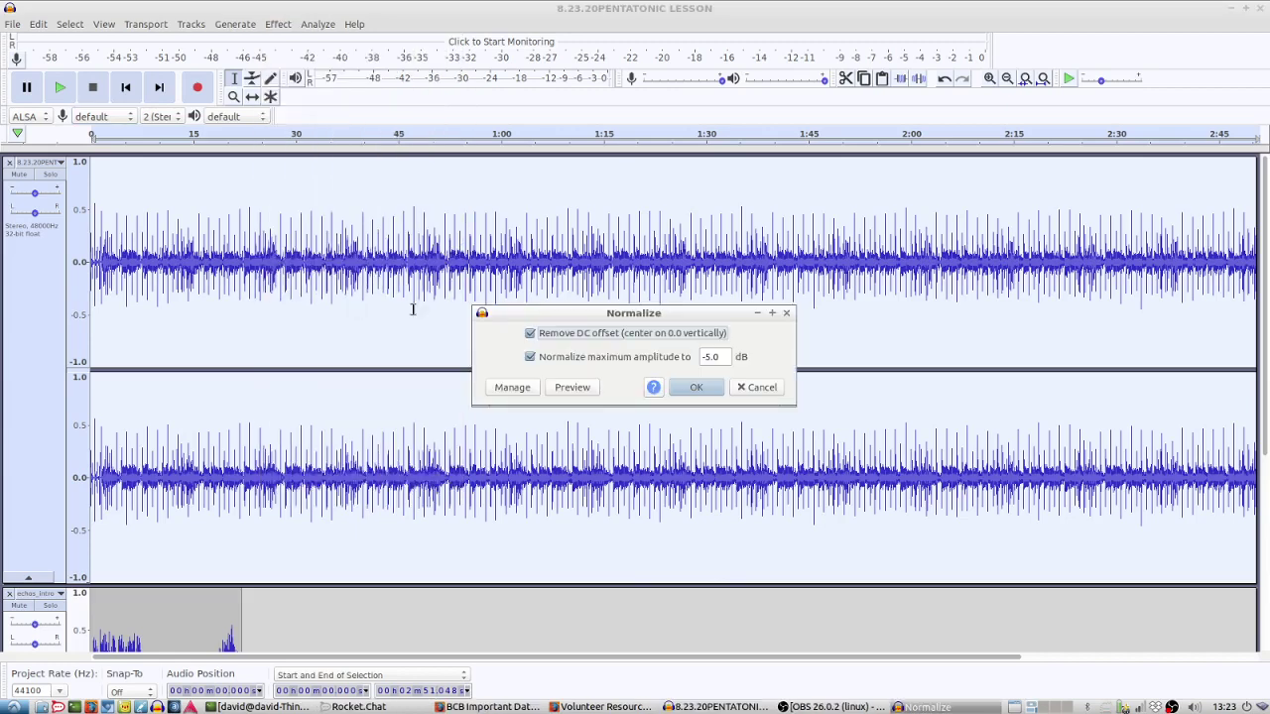
{"action": "left_click", "coordinate": [707, 356]}
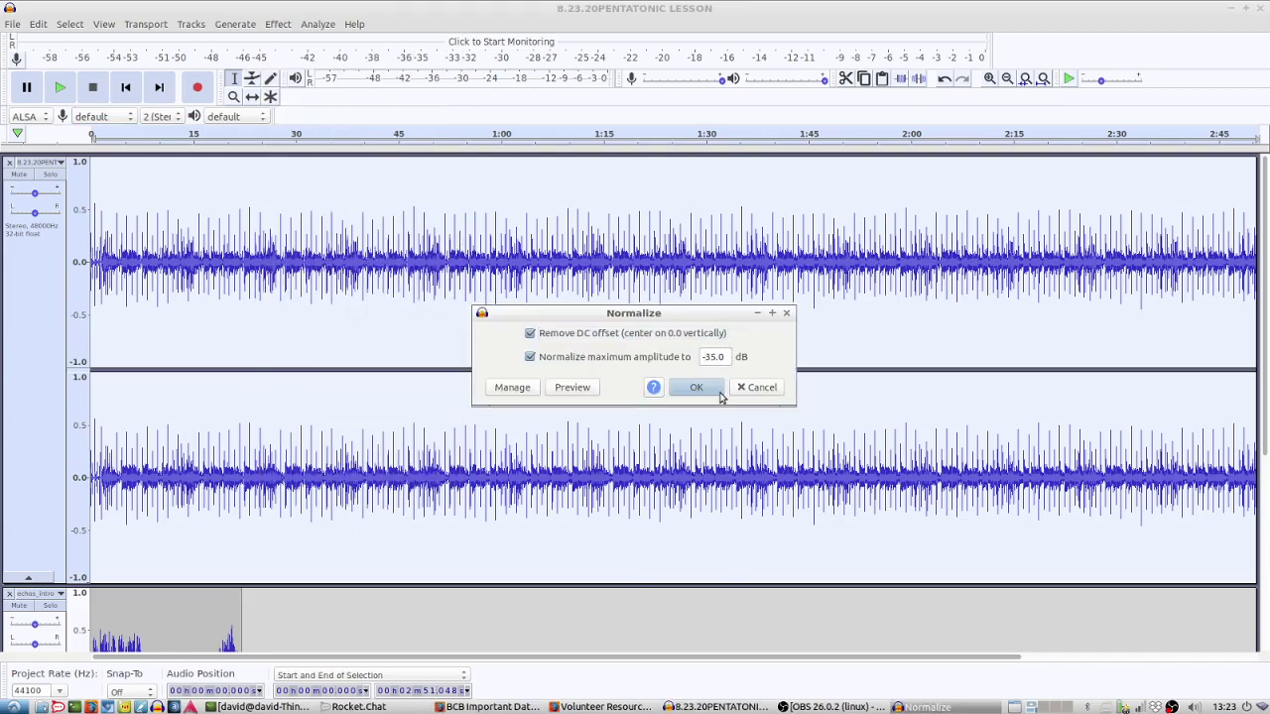
{"action": "left_click", "coordinate": [699, 387]}
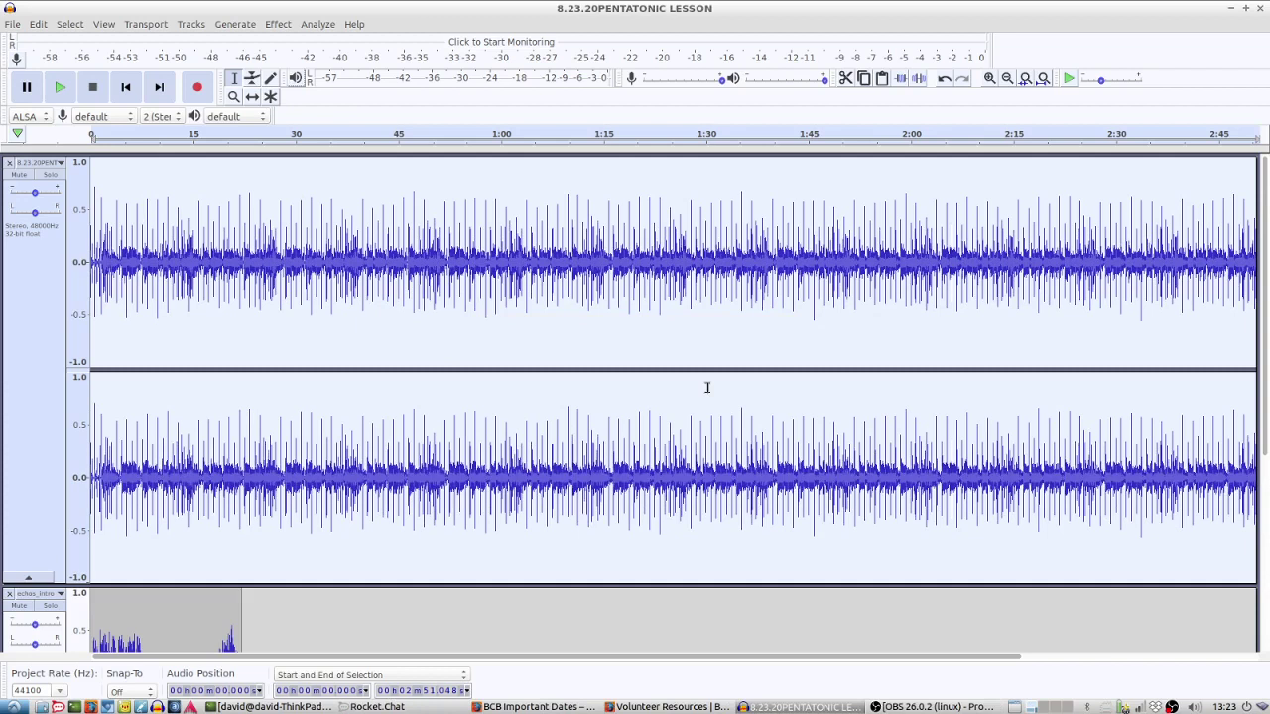